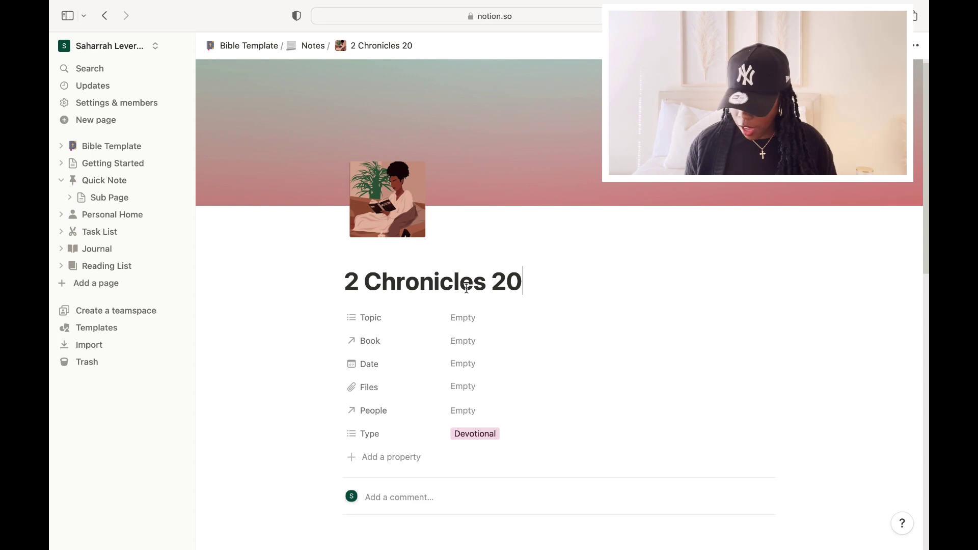
click(475, 317)
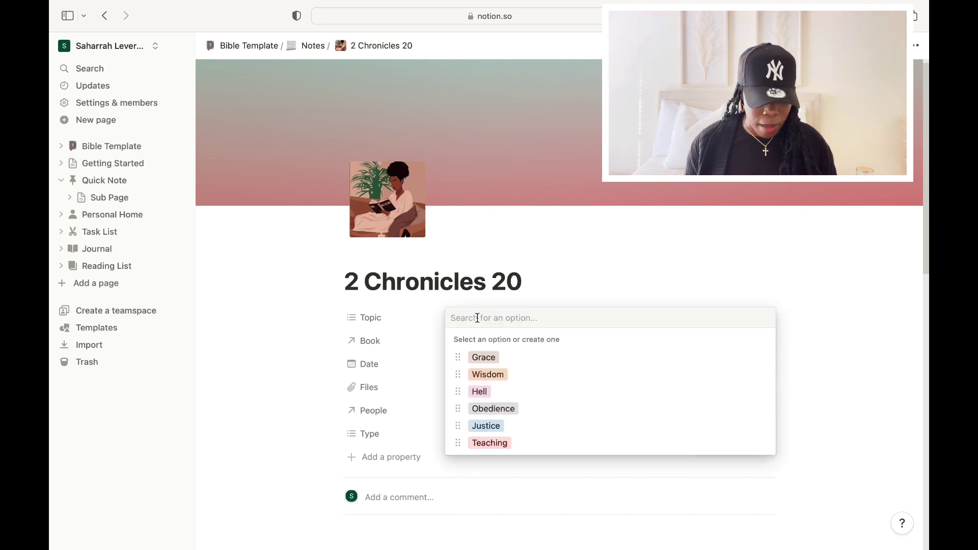
text(SOAP)
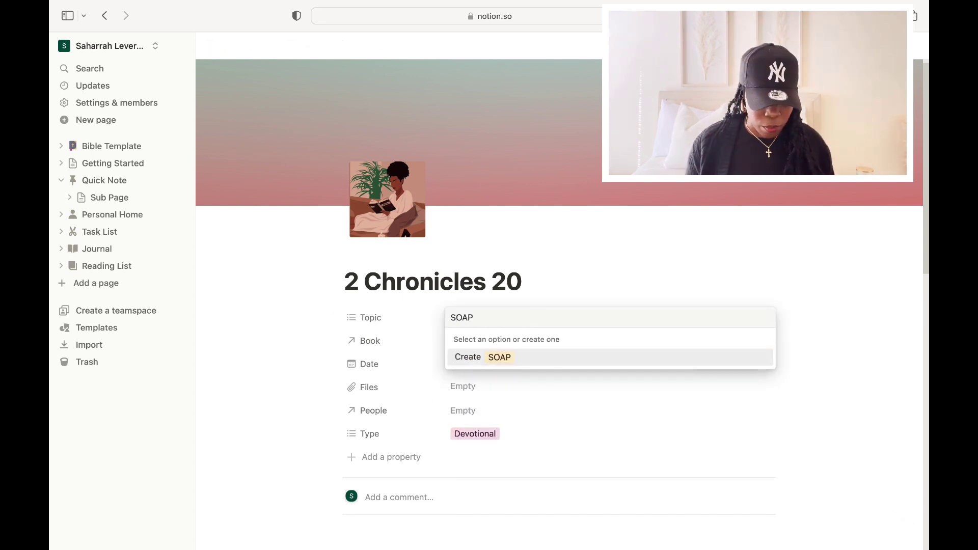
text( Bible Study)
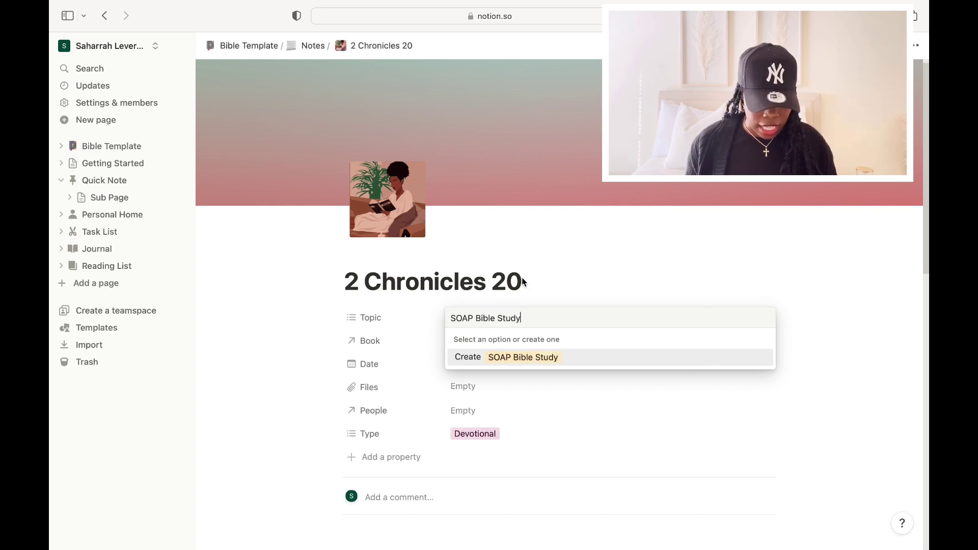
key(Escape)
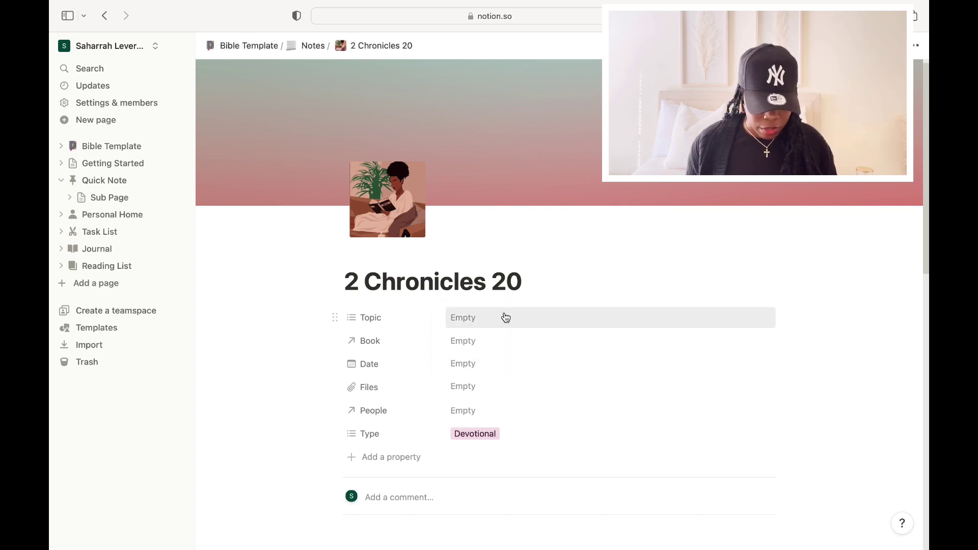
Create the topic option "SOAP Bible Study" and assign it to the 2 Chronicles 20 note
click(469, 321)
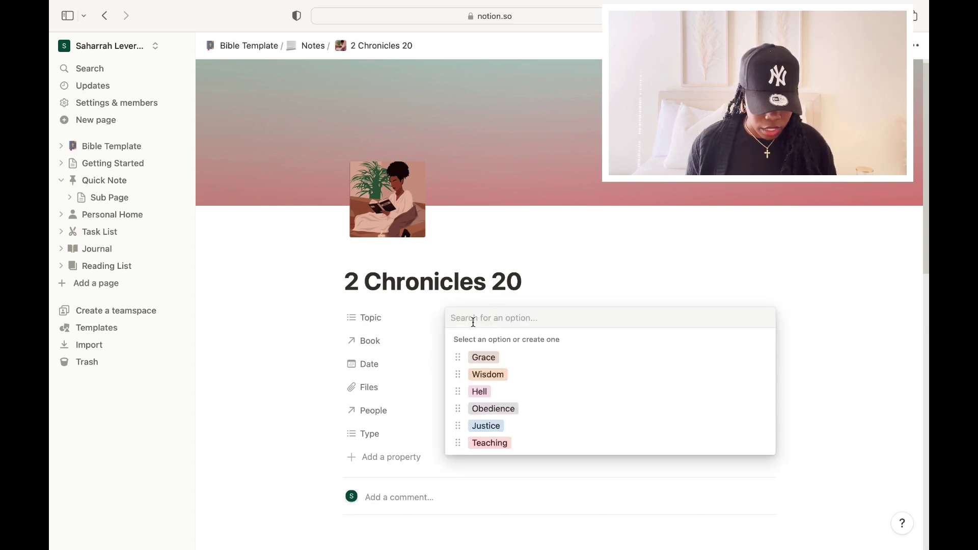
text(SOAP)
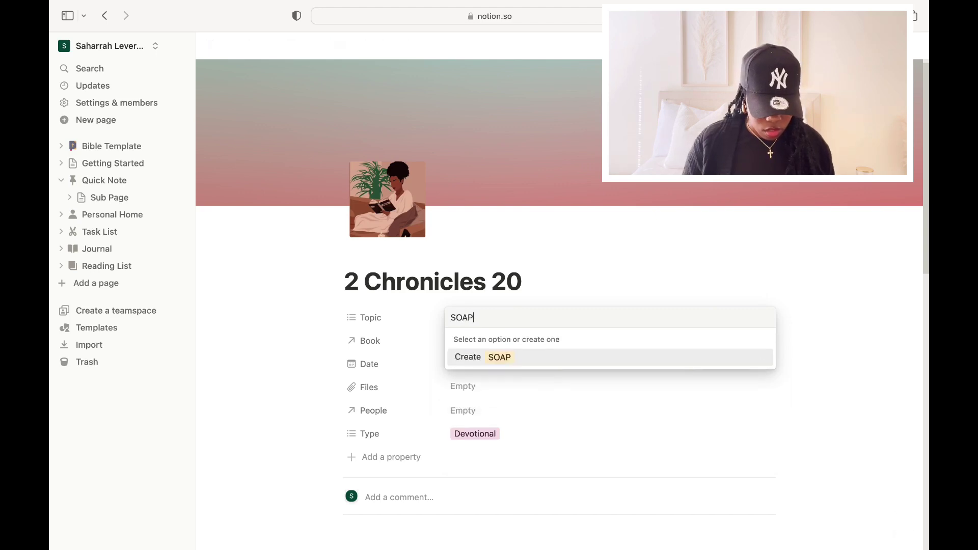
text( Me)
key(BackSpace)
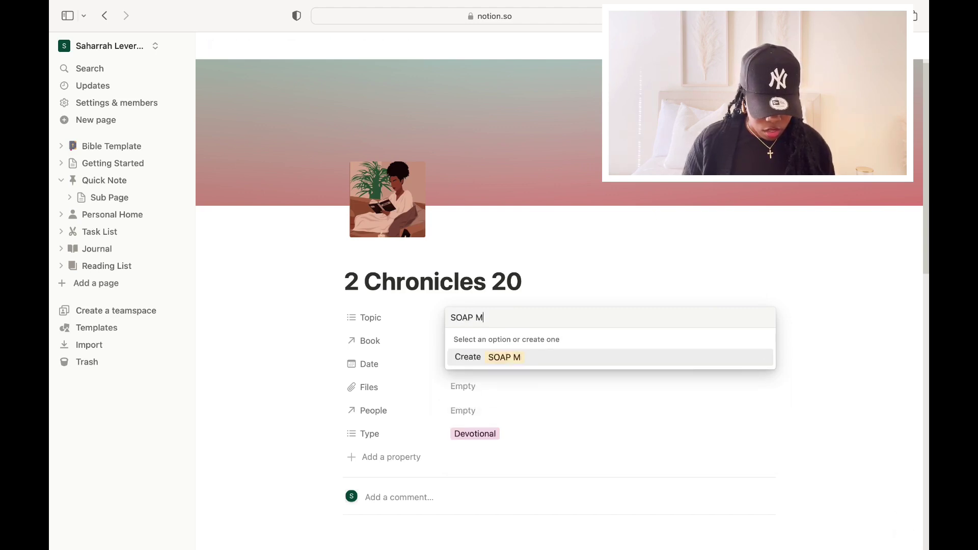
text(eath)
key(BackSpace)
key(BackSpace)
key(BackSpace)
key(BackSpace)
key(BackSpace)
key(BackSpace)
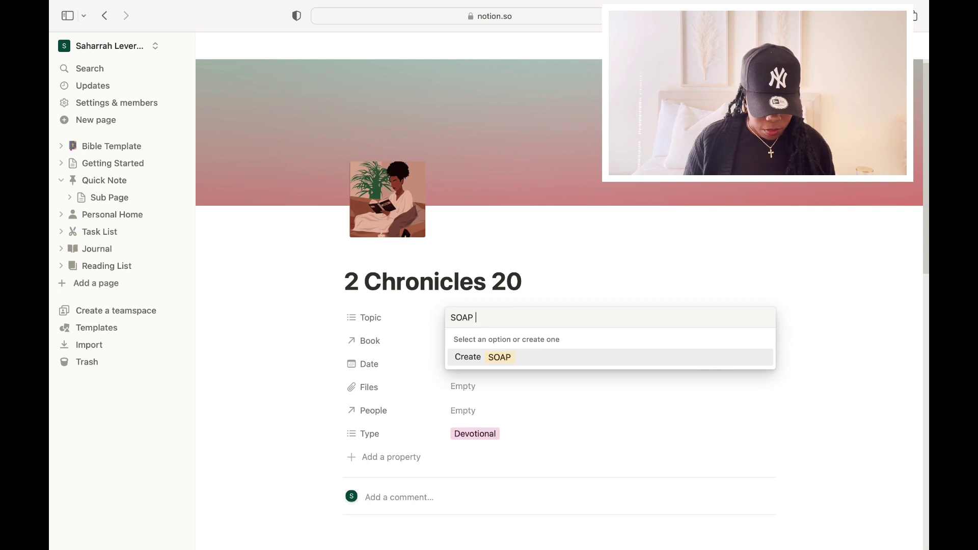
text(Bible Study)
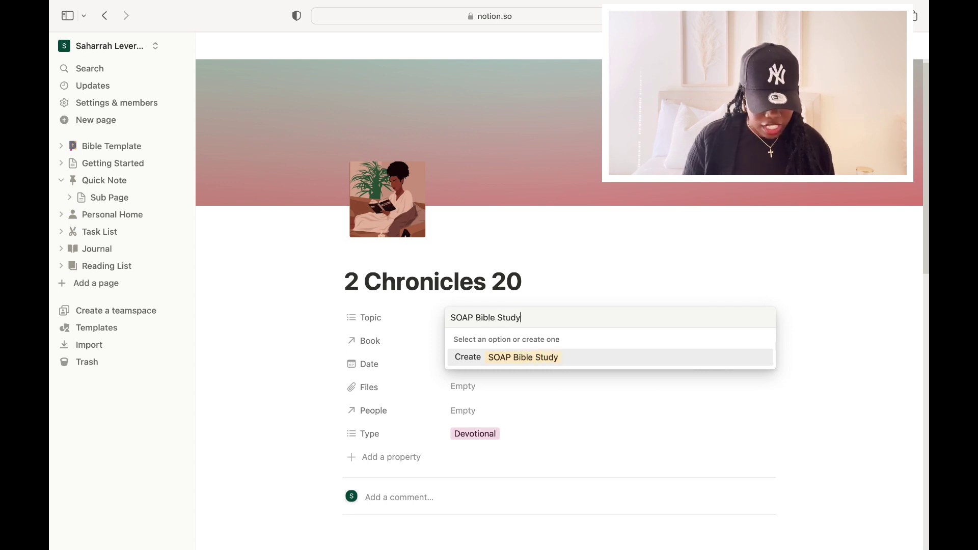
click(465, 358)
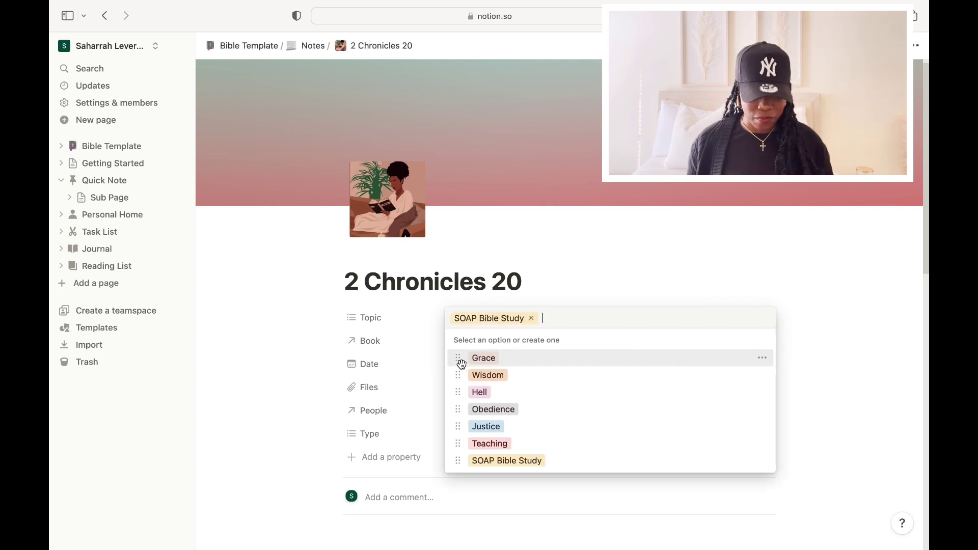
click(515, 296)
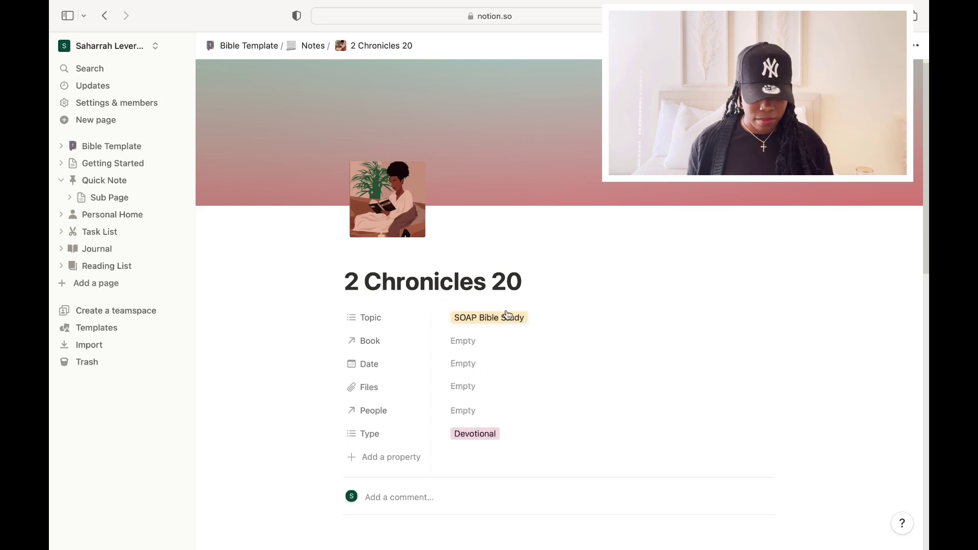
Link the 2 Chronicles page as the note's book and set its date to October 21, 2023
click(477, 340)
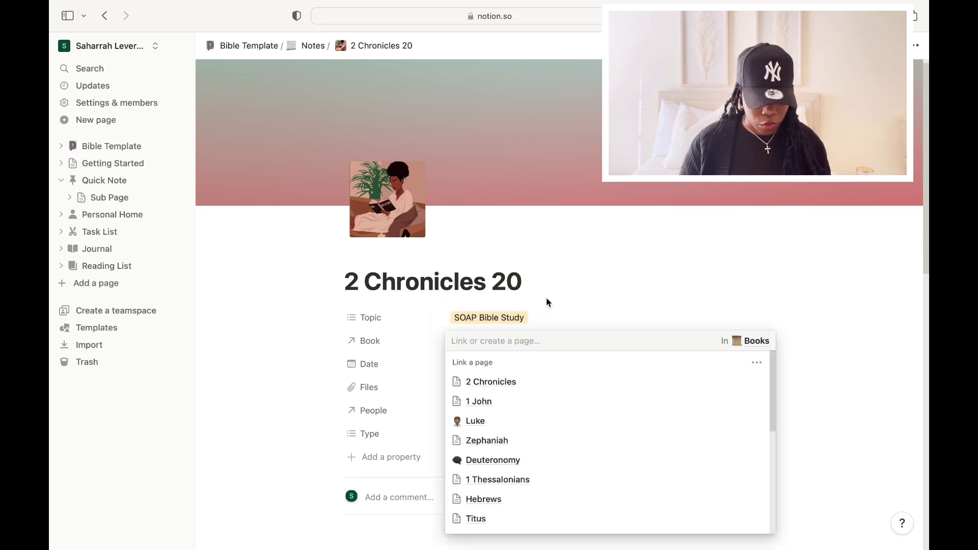
click(491, 384)
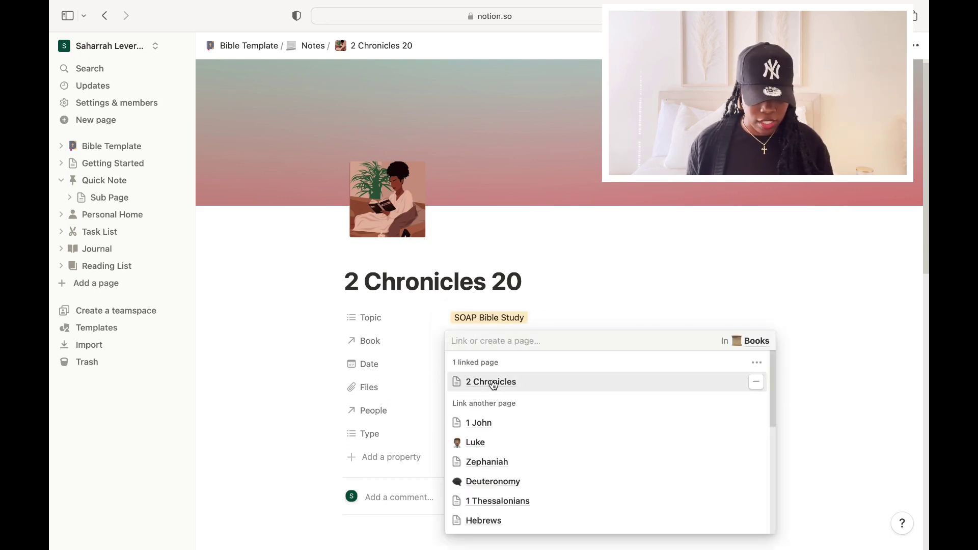
click(492, 382)
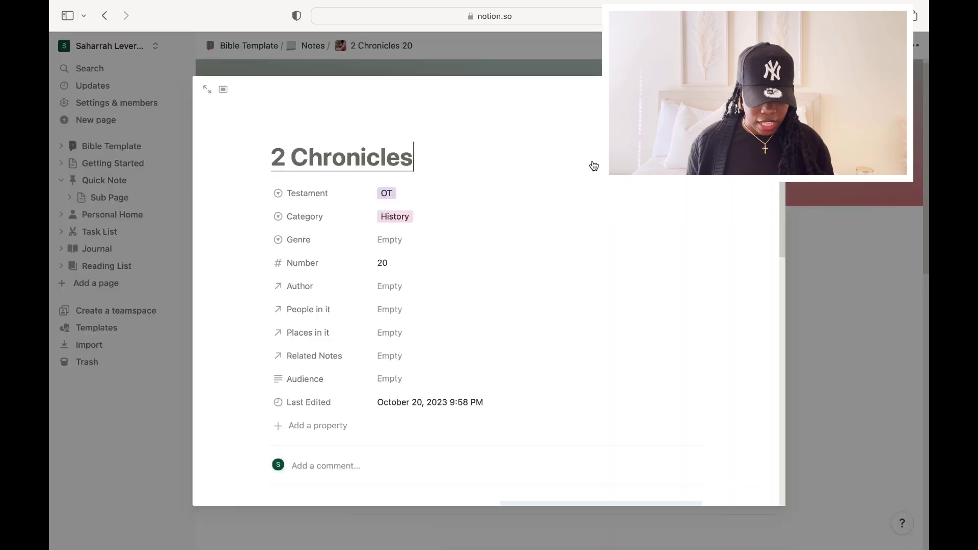
click(828, 188)
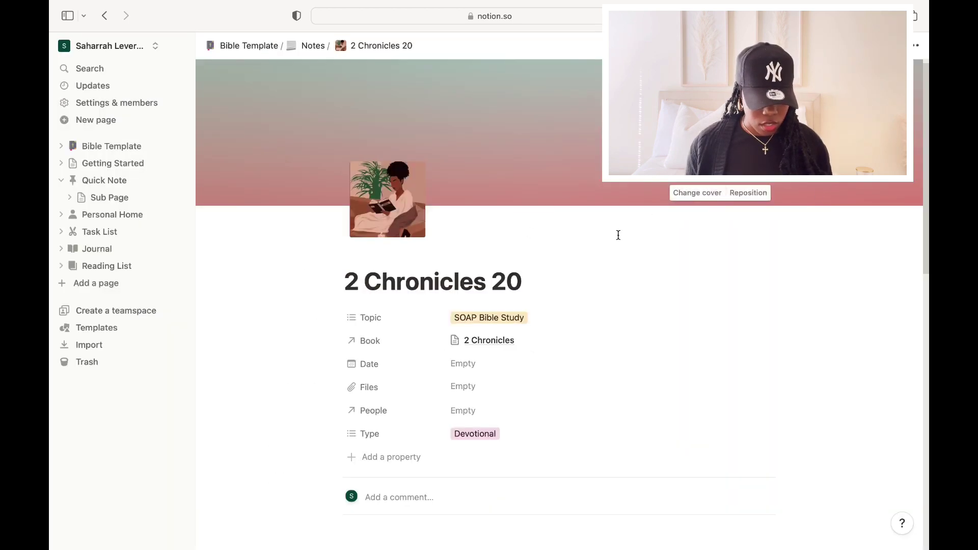
click(484, 365)
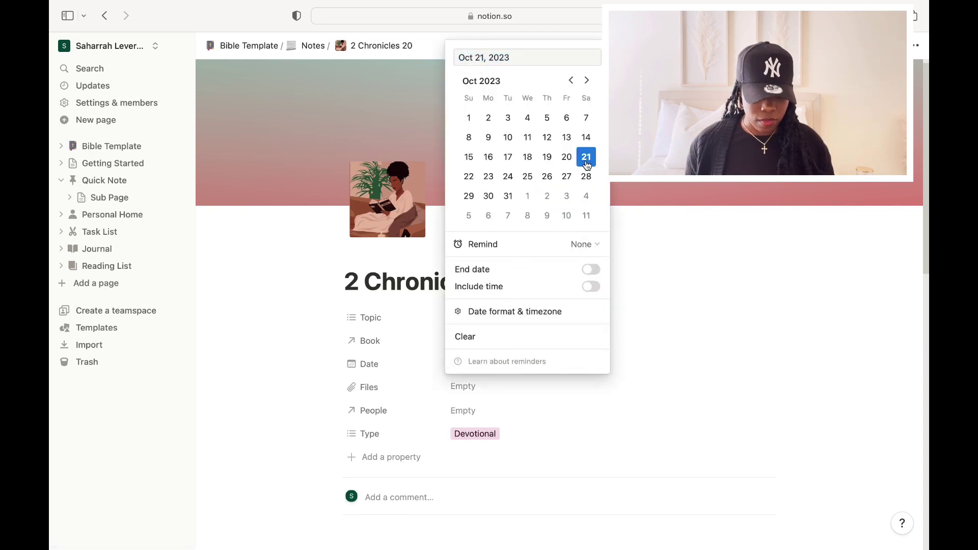
click(621, 242)
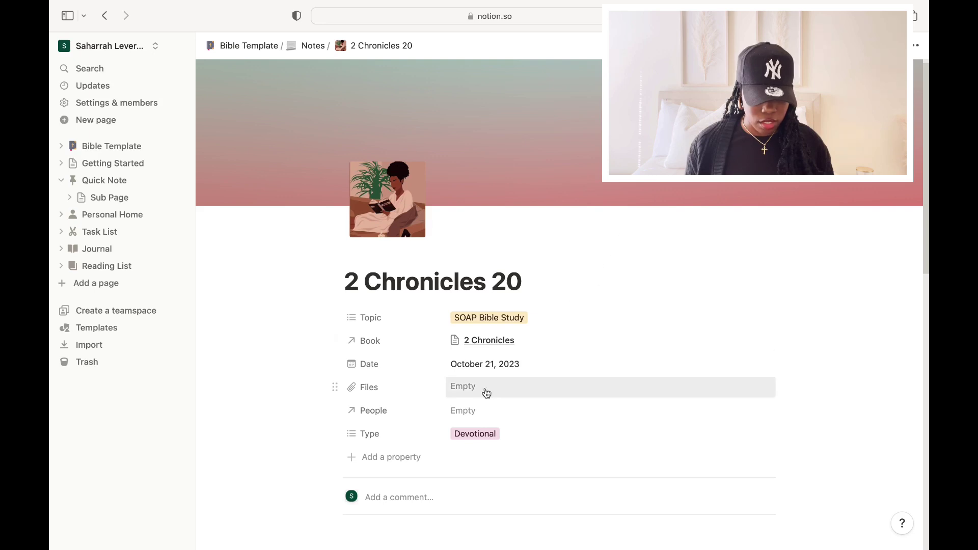
Create a new People entry named "Jehoshaphat" and link it to the note's People property
scroll(548, 311, up, 1)
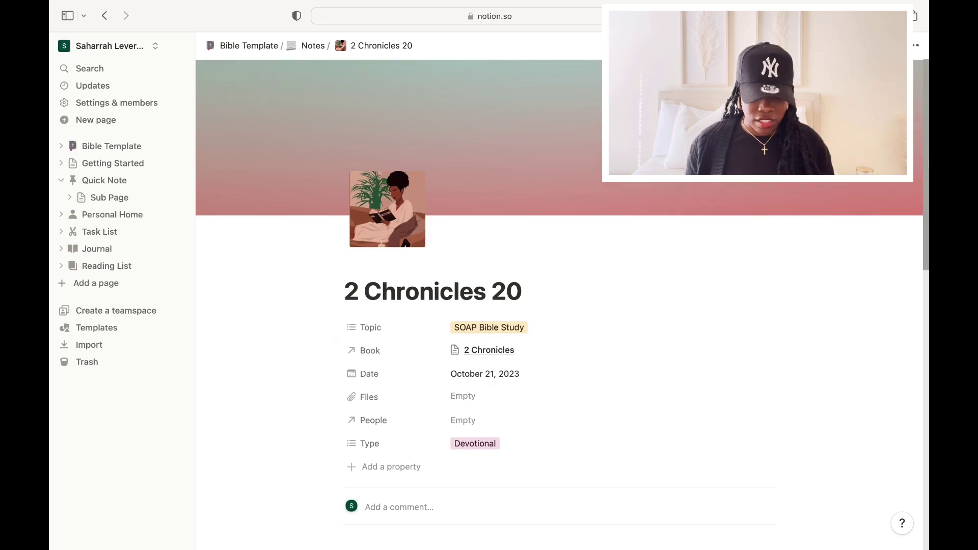
scroll(926, 198, down, 3)
drag(926, 199, 926, 240)
click(484, 242)
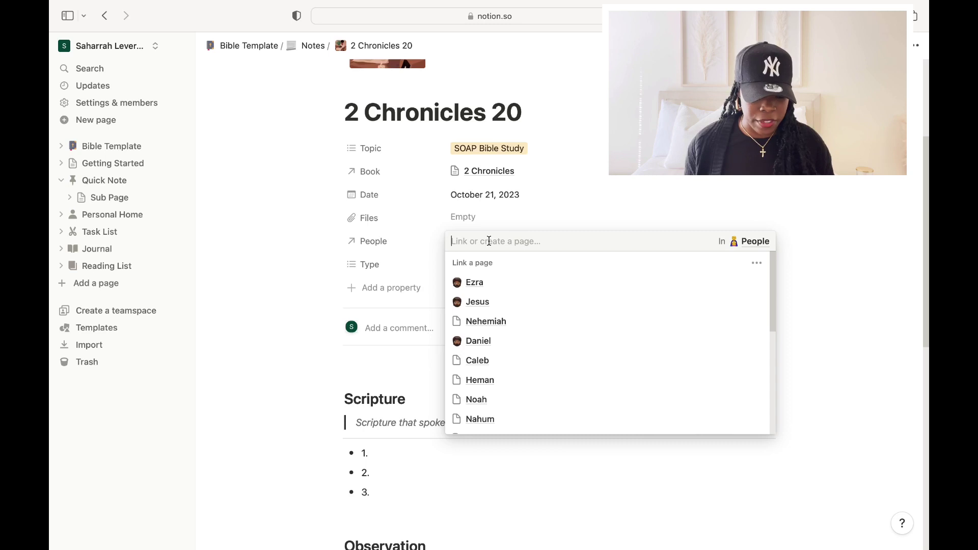
text(je)
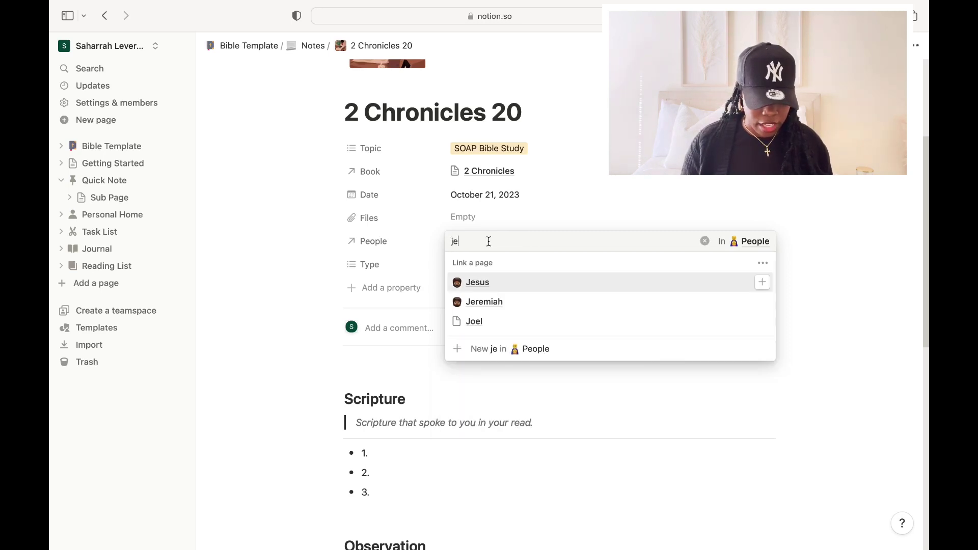
key(Down)
key(Down)
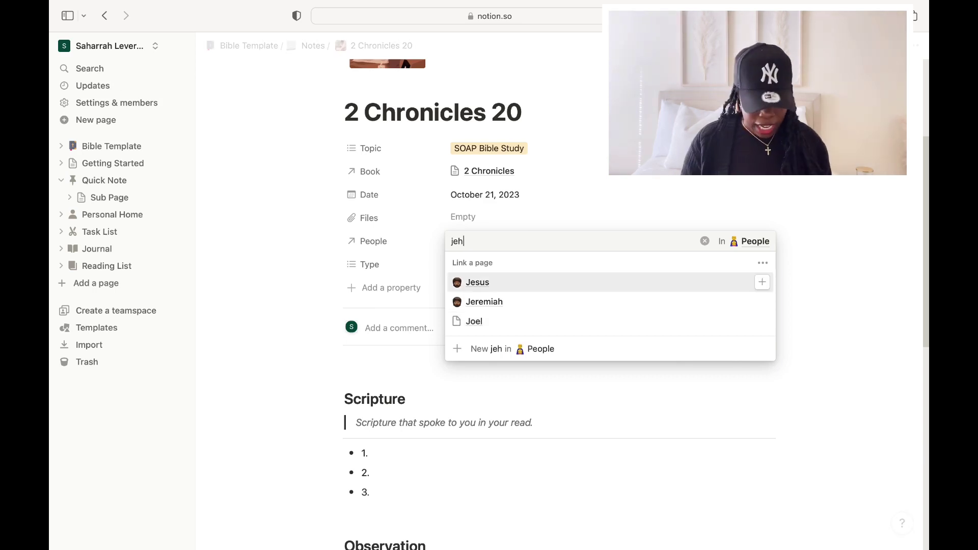
text(ho)
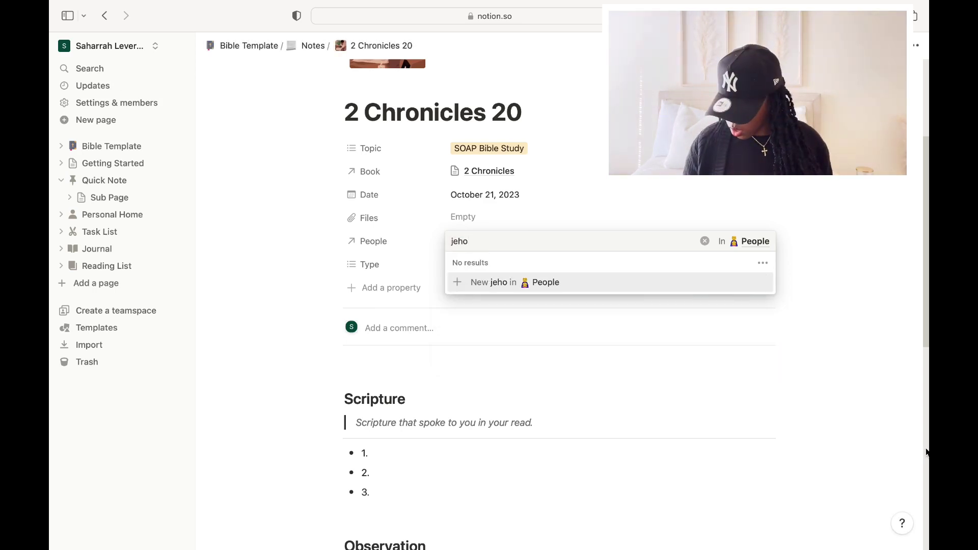
text(sh)
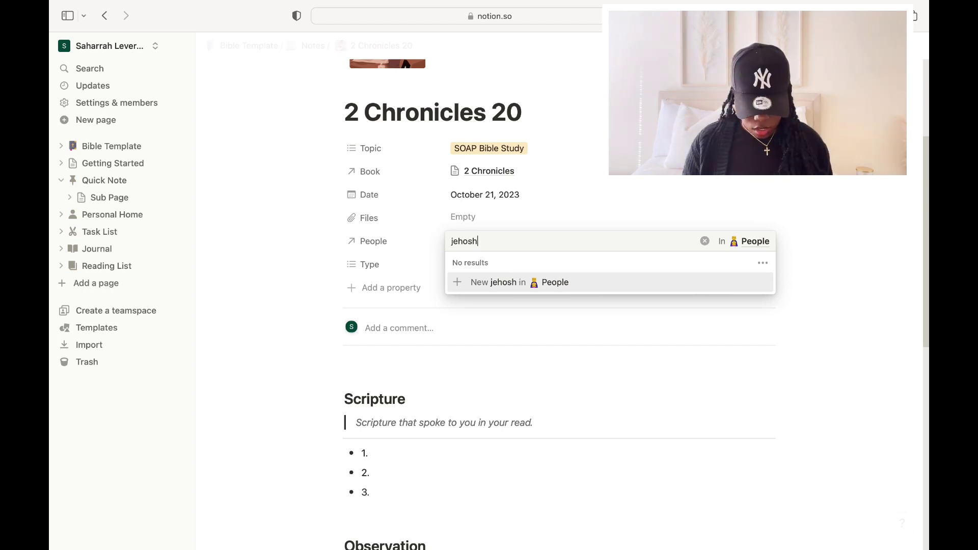
text(aphat)
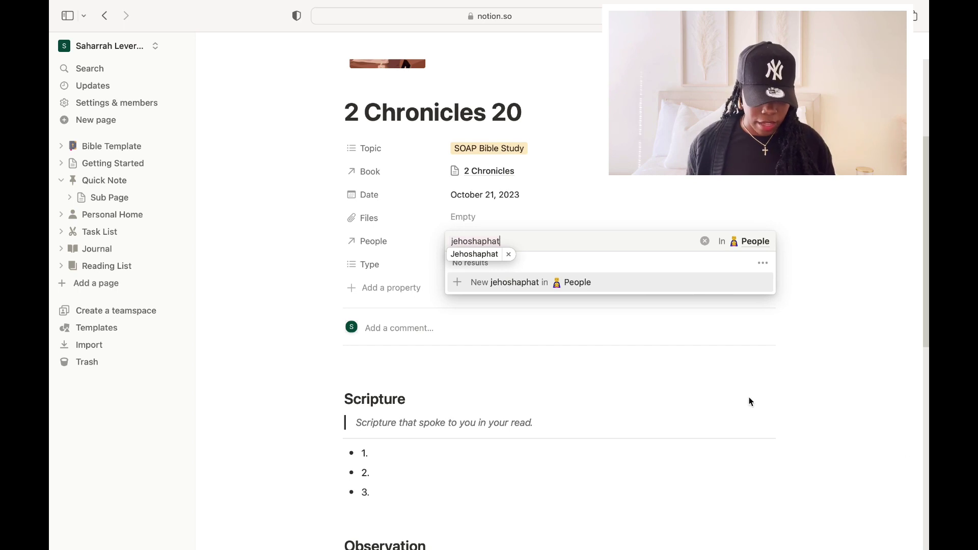
click(474, 254)
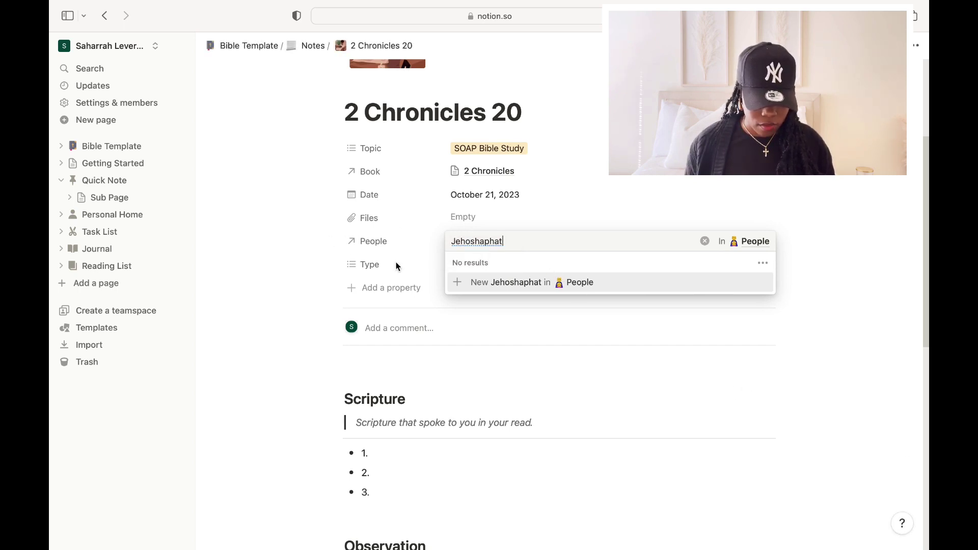
click(454, 285)
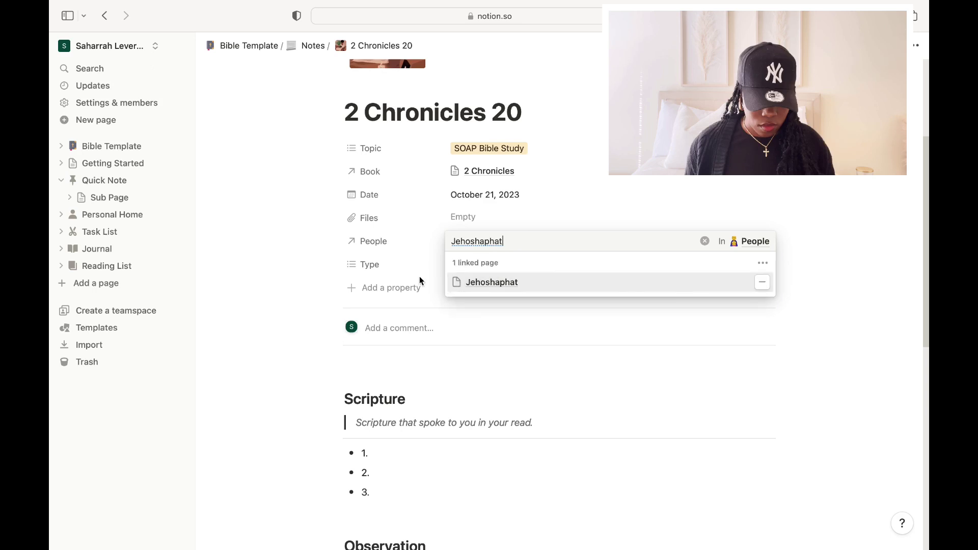
click(276, 222)
Clear the placeholder prompt "Scripture that spoke to you in your read." from the quote block under the Scripture heading
scroll(494, 351, up, 1)
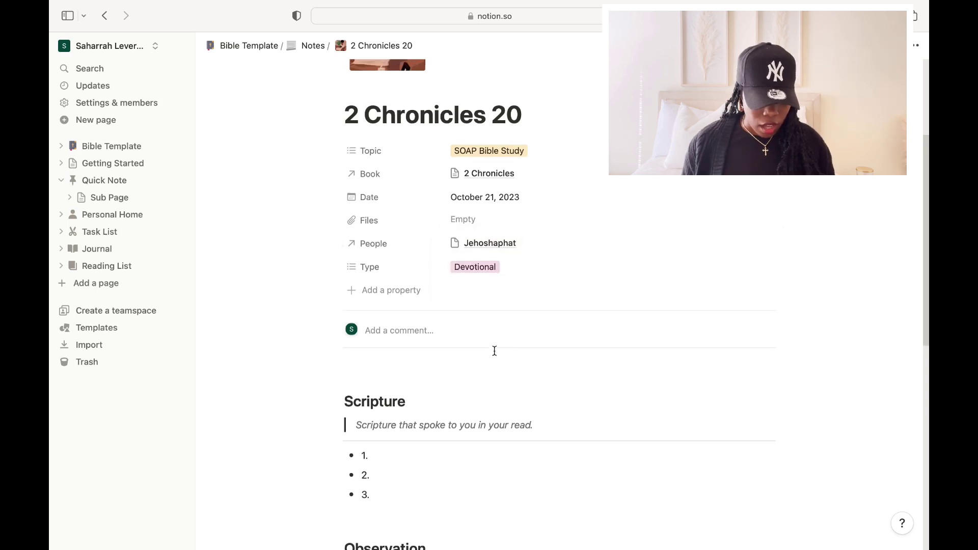
scroll(494, 351, up, 4)
scroll(927, 143, down, 2)
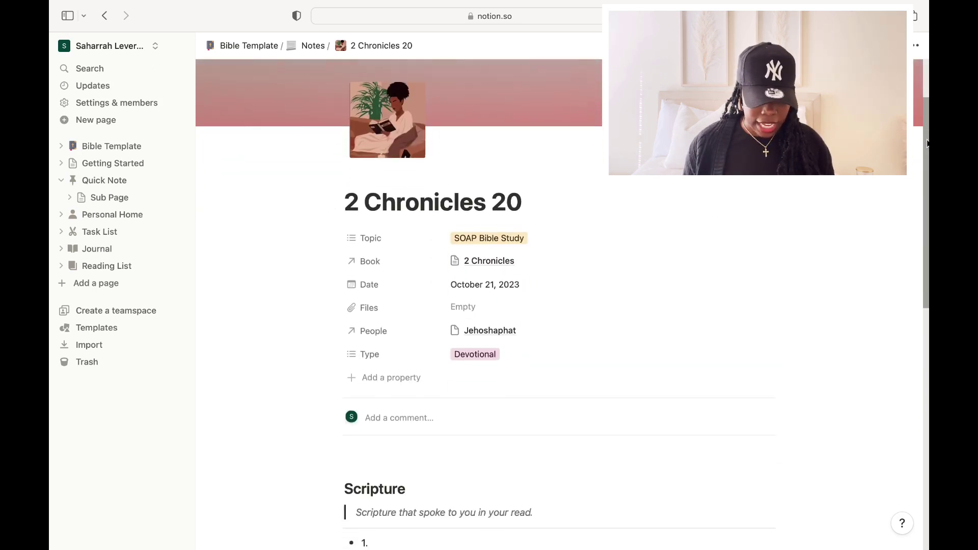
scroll(927, 144, down, 6)
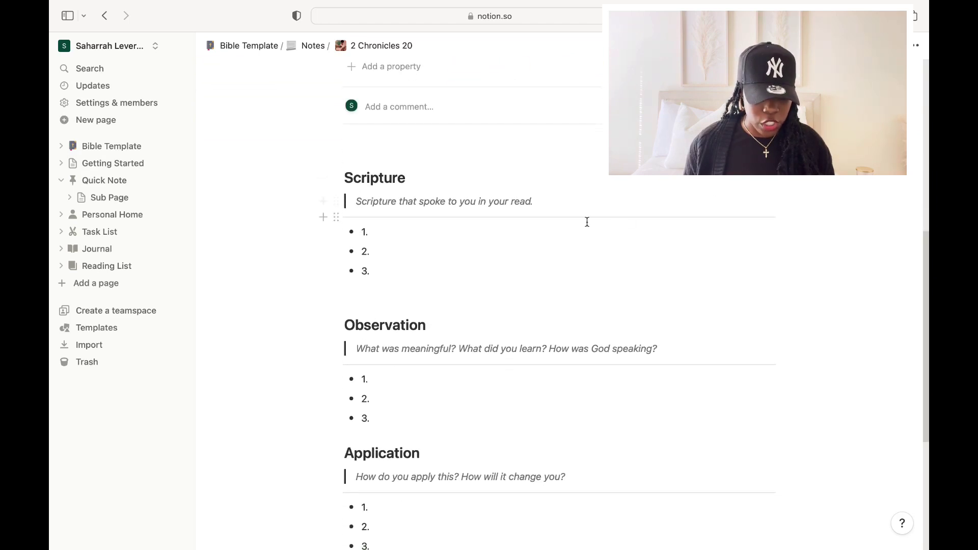
key(BackSpace)
key(BackSpace)
key(BackSpace)
key(BackSpace)
key(BackSpace)
key(BackSpace)
key(BackSpace)
key(BackSpace)
key(BackSpace)
key(BackSpace)
key(BackSpace)
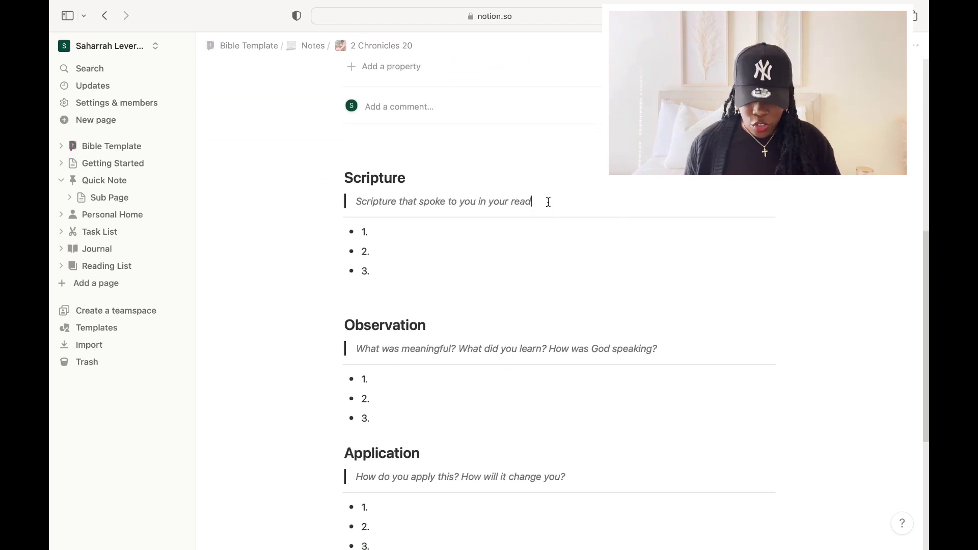
key(BackSpace)
key(BackSpace)
key(BackSpace)
key(BackSpace)
key(BackSpace)
key(BackSpace)
key(BackSpace)
key(BackSpace)
key(BackSpace)
key(BackSpace)
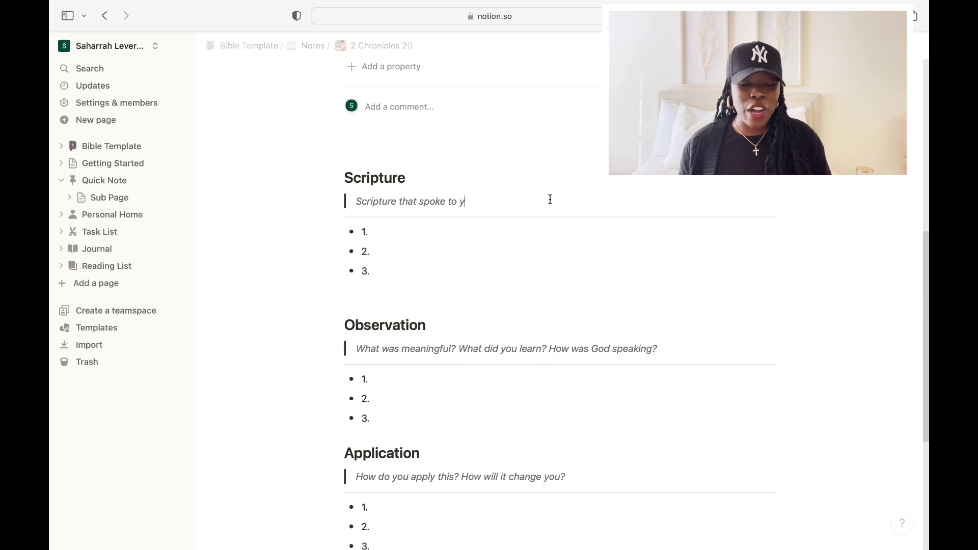
key(BackSpace)
key(BackSpace)
key(BackSpace)
key(BackSpace)
key(BackSpace)
key(BackSpace)
key(BackSpace)
key(BackSpace)
key(BackSpace)
key(BackSpace)
key(BackSpace)
key(BackSpace)
key(BackSpace)
key(BackSpace)
key(BackSpace)
key(BackSpace)
key(BackSpace)
key(BackSpace)
key(BackSpace)
key(BackSpace)
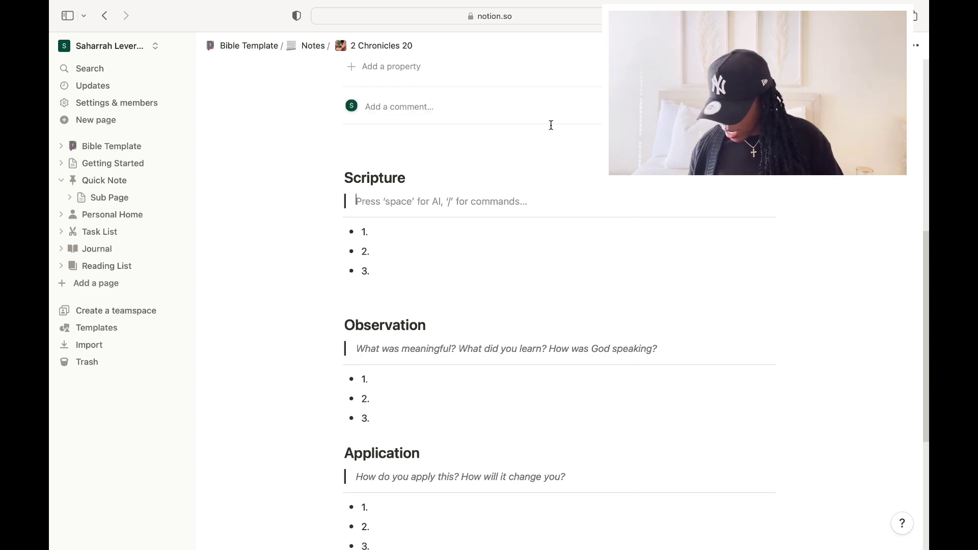
Enter the references "2 Chronicles 6, 2 Chronicles 12, 2 Chronicles 22" in the empty quote block under Scripture
text(2 C)
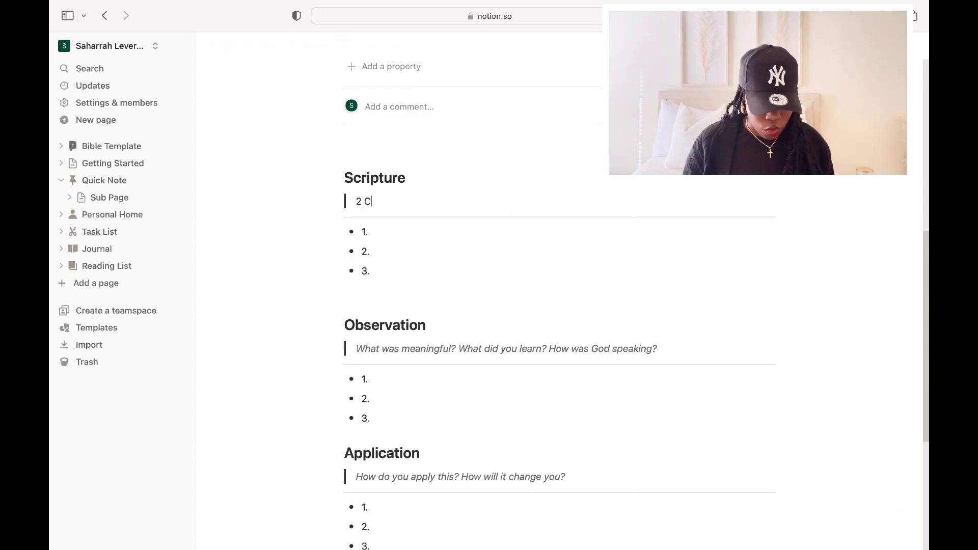
text(hr)
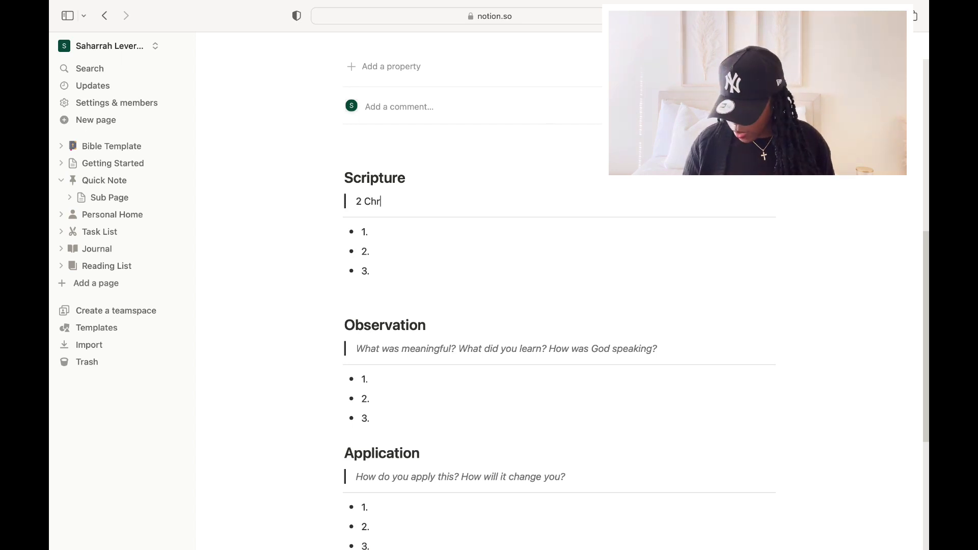
text(onicles)
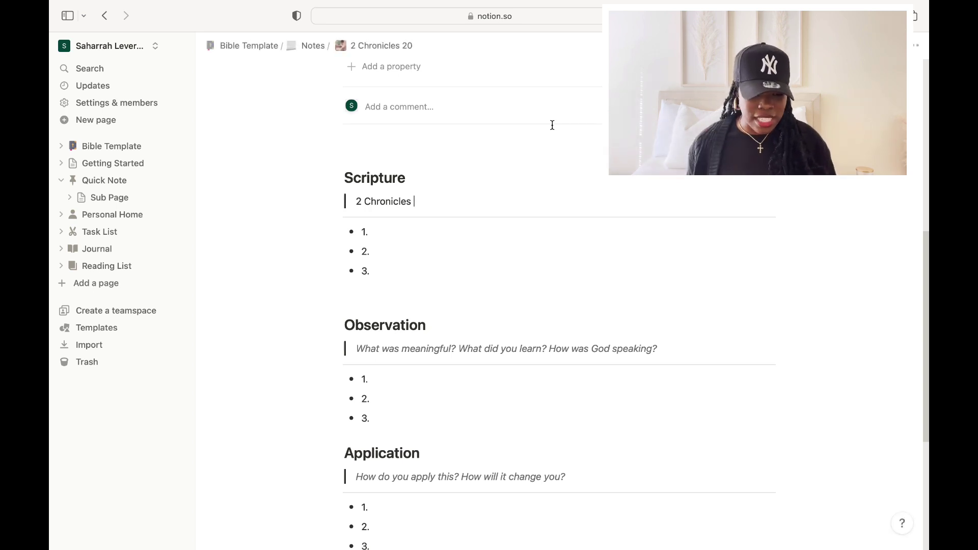
text(6)
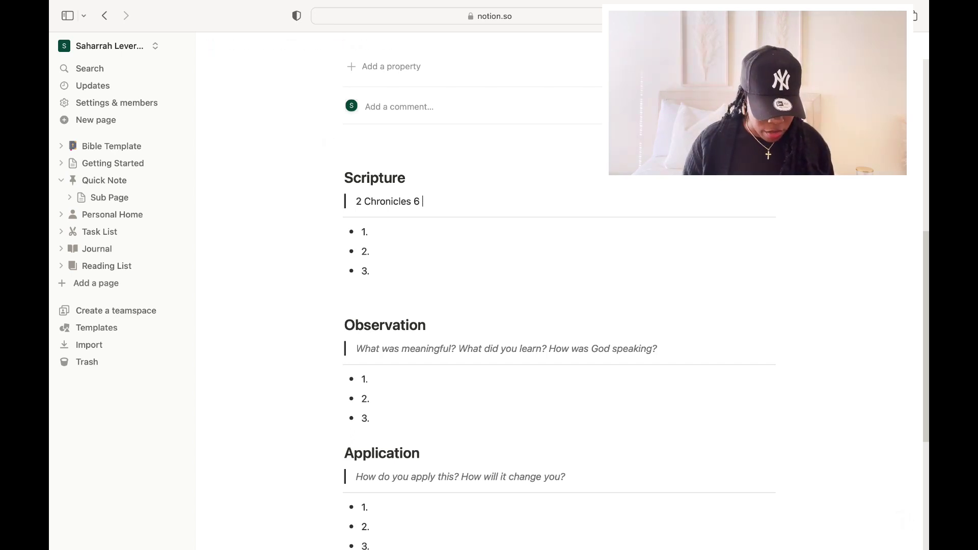
text(2 Ch)
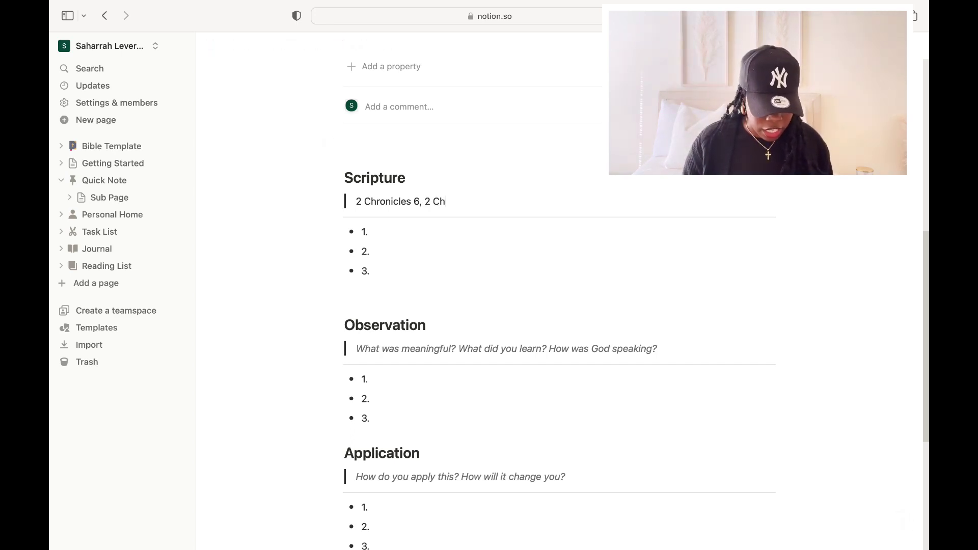
text(ronicles)
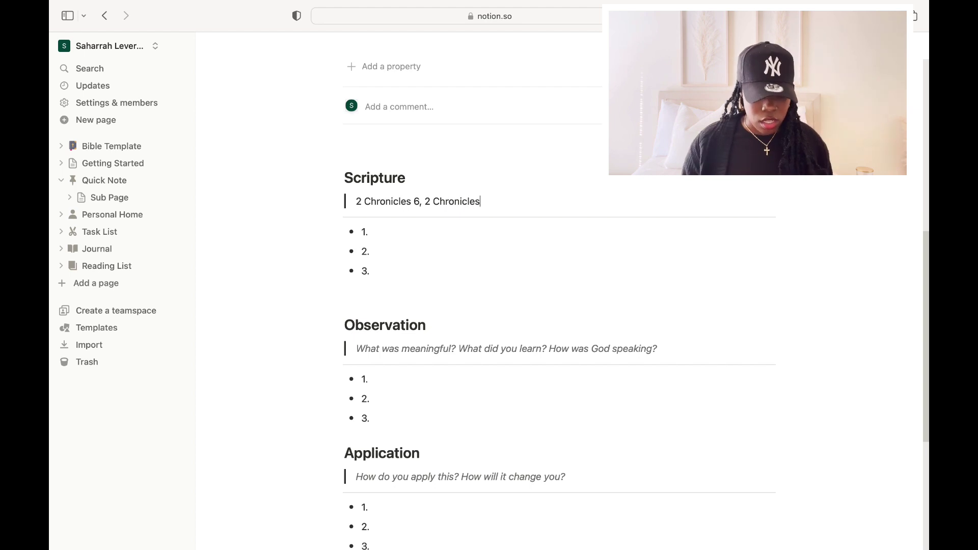
text( 12)
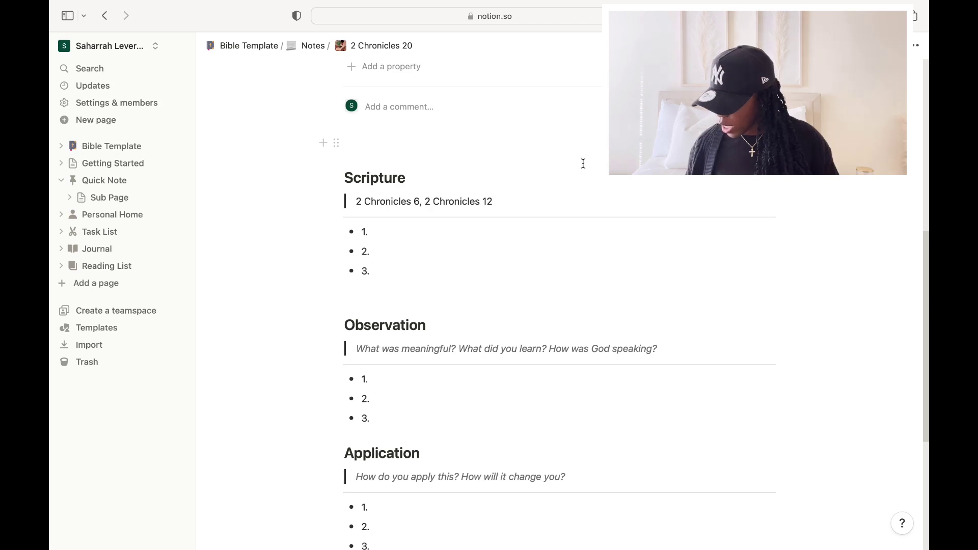
text(, )
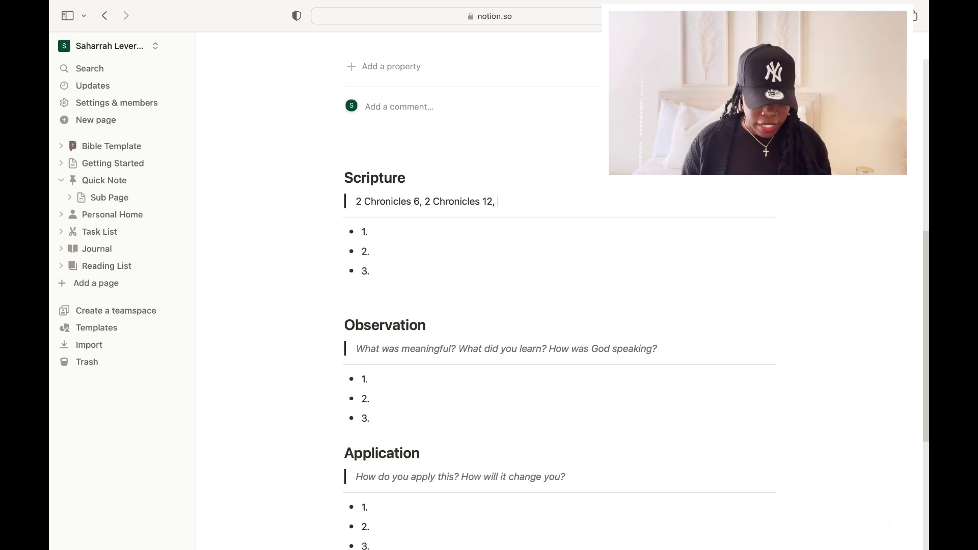
text(2 Chr)
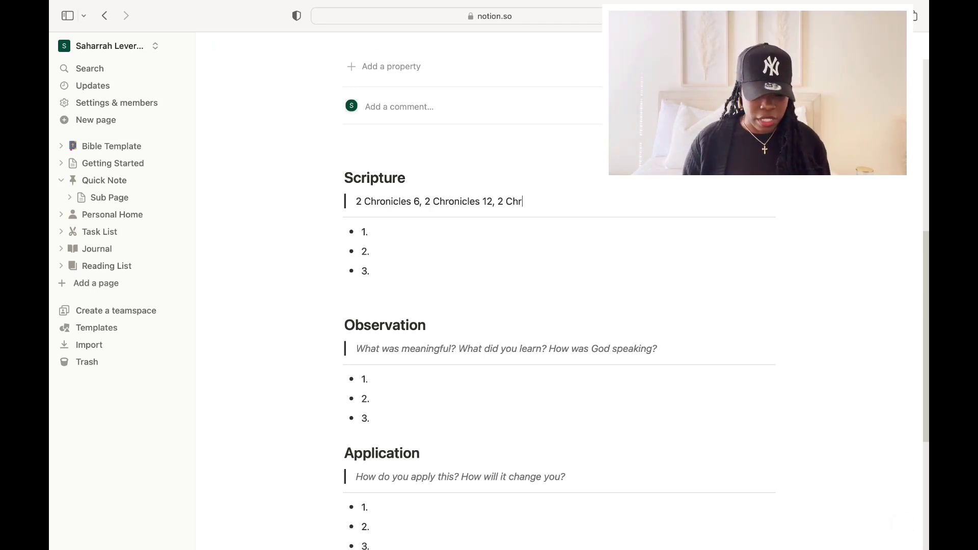
text(on)
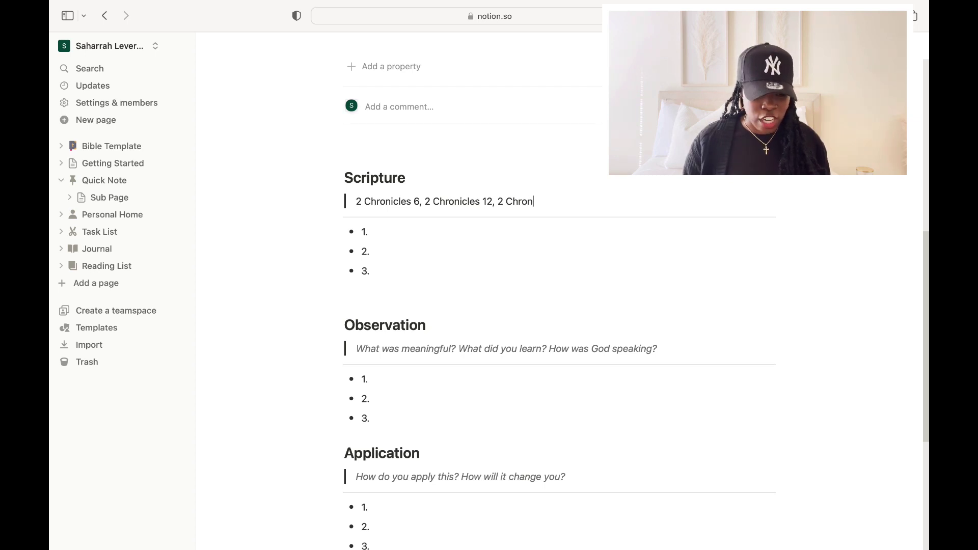
text(icles)
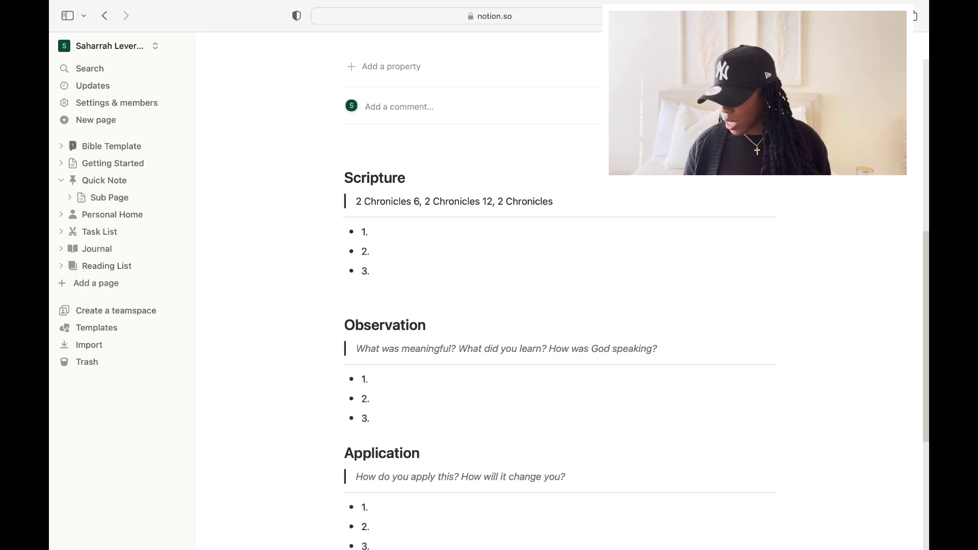
text( 22)
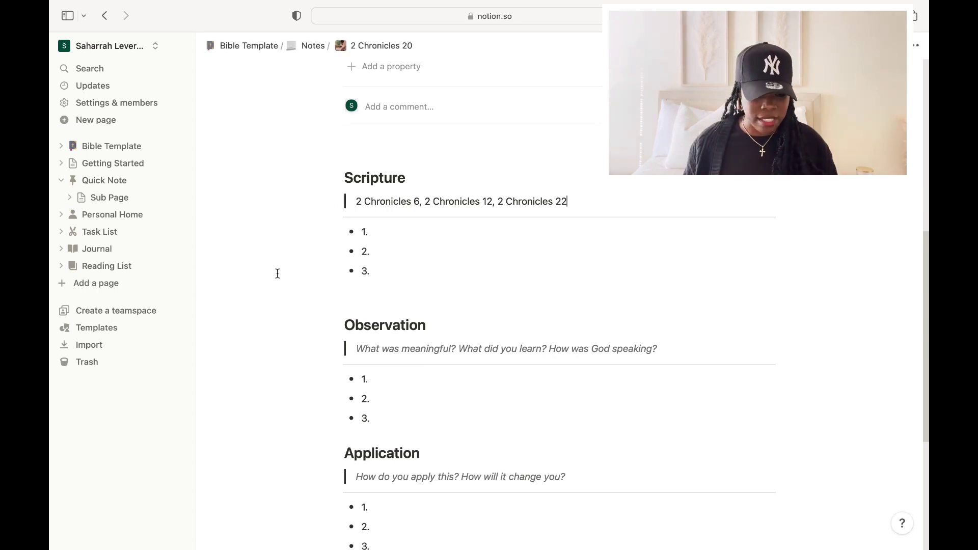
click(385, 233)
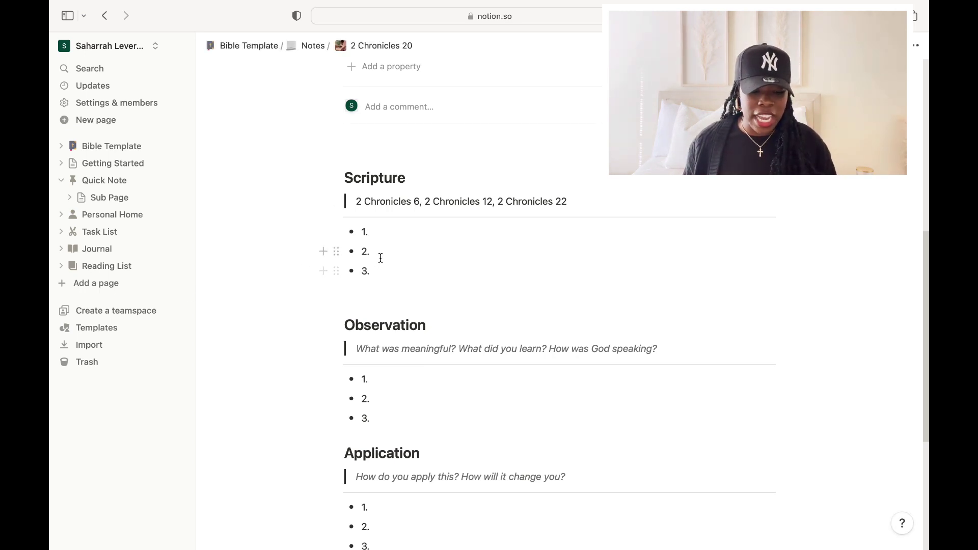
click(380, 258)
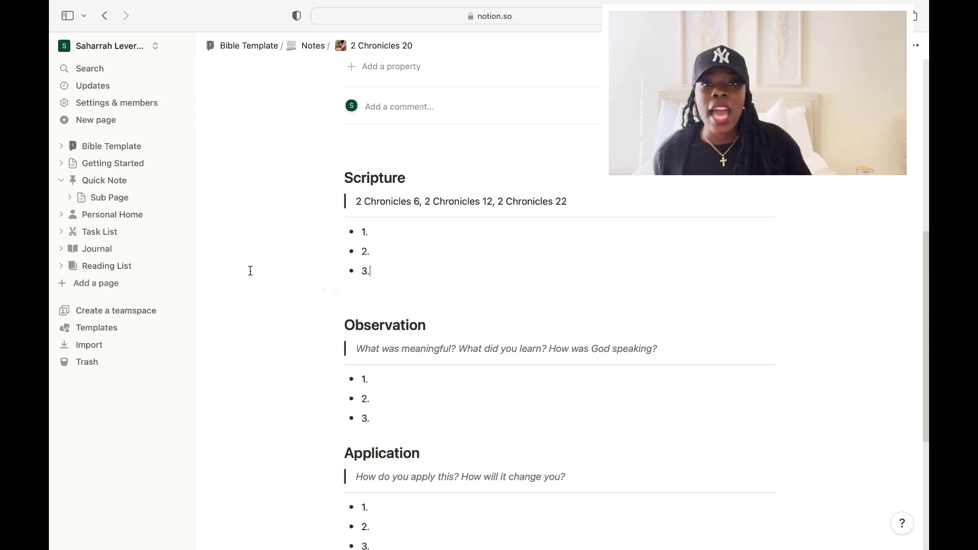
click(408, 238)
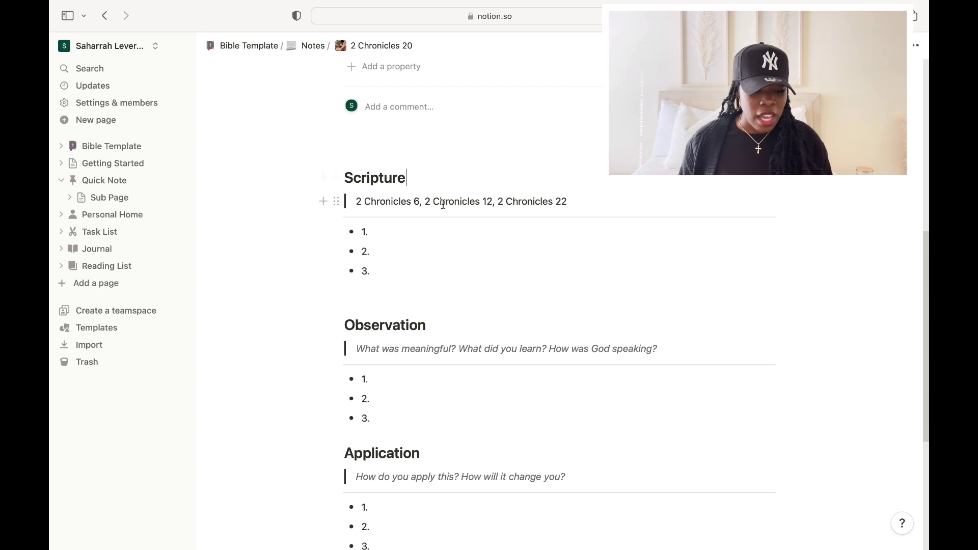
key(Up)
key(Up)
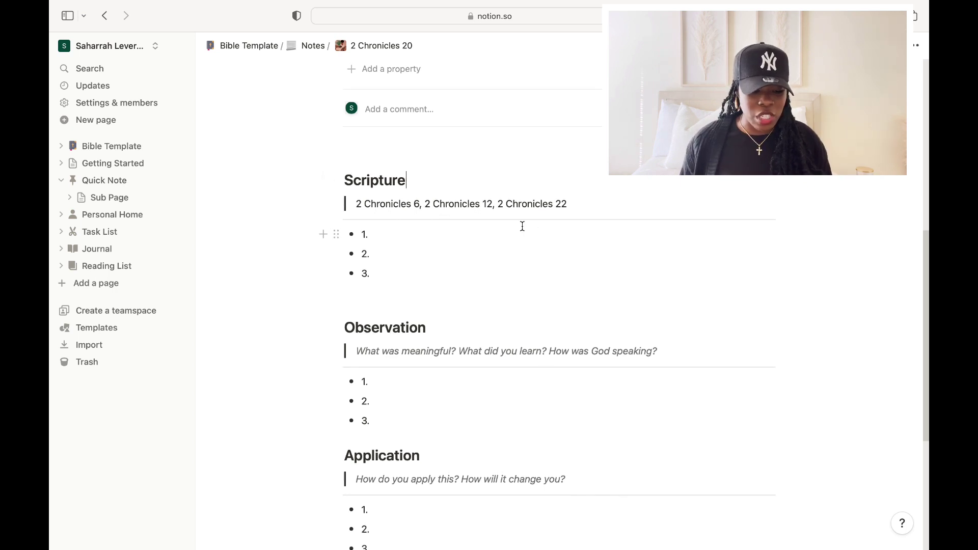
scroll(524, 224, up, 1)
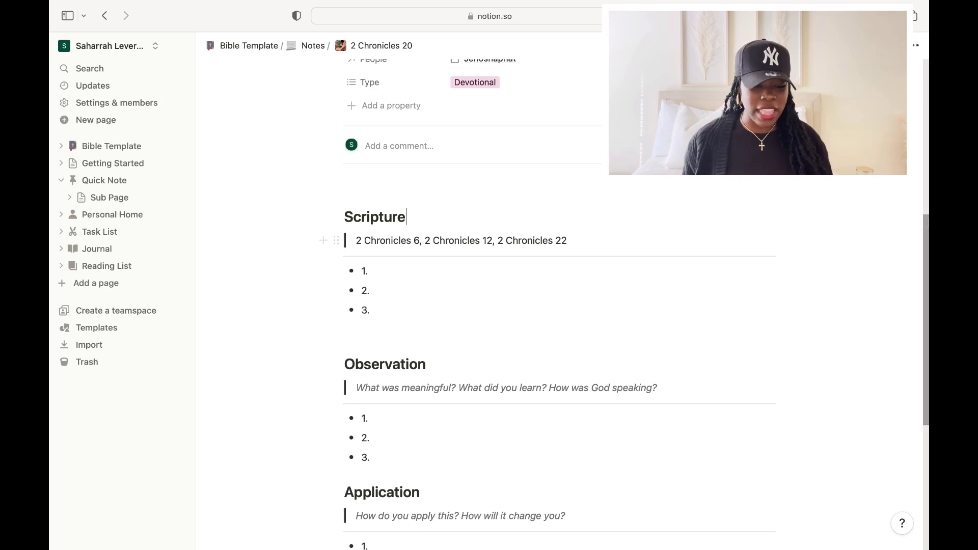
scroll(560, 305, down, 5)
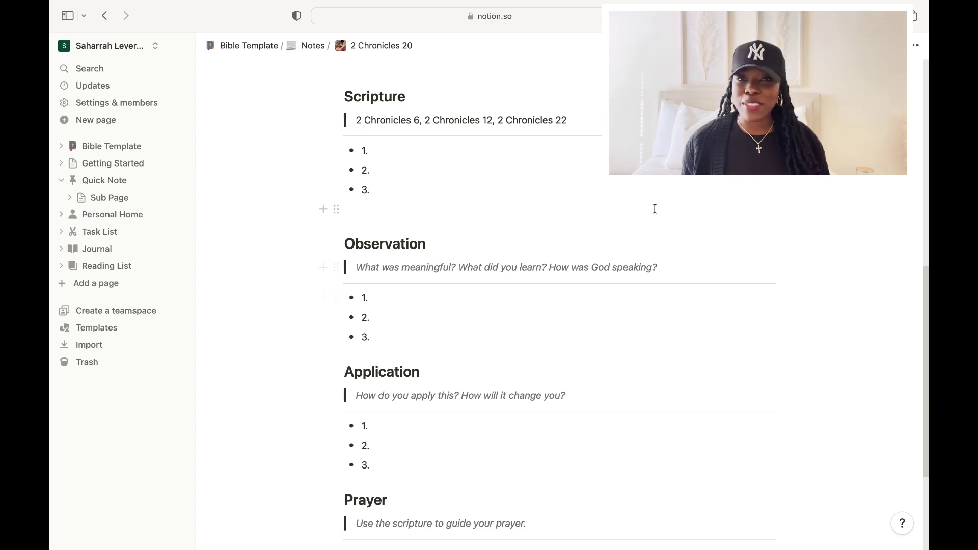
scroll(653, 208, up, 3)
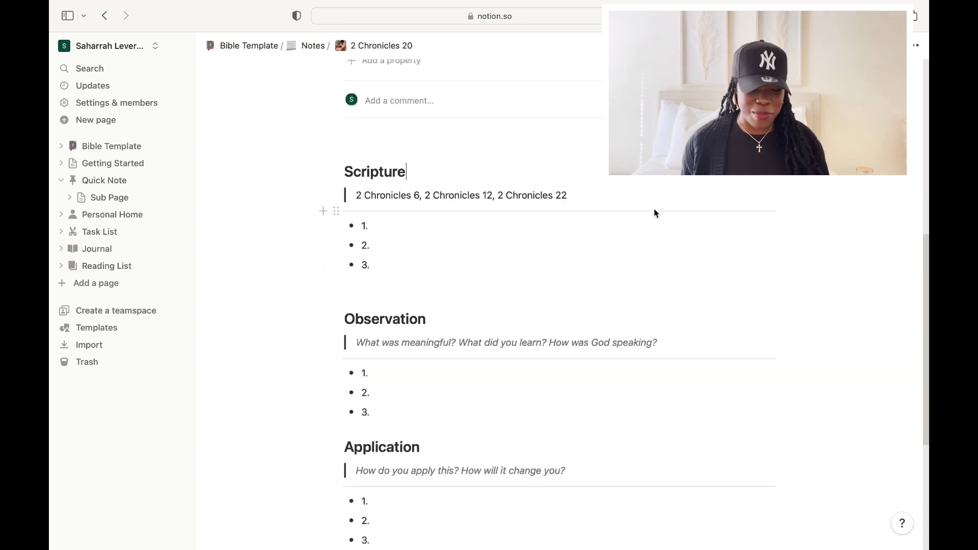
Convert the first bullet under the Observation heading into numbered list item 1
click(399, 378)
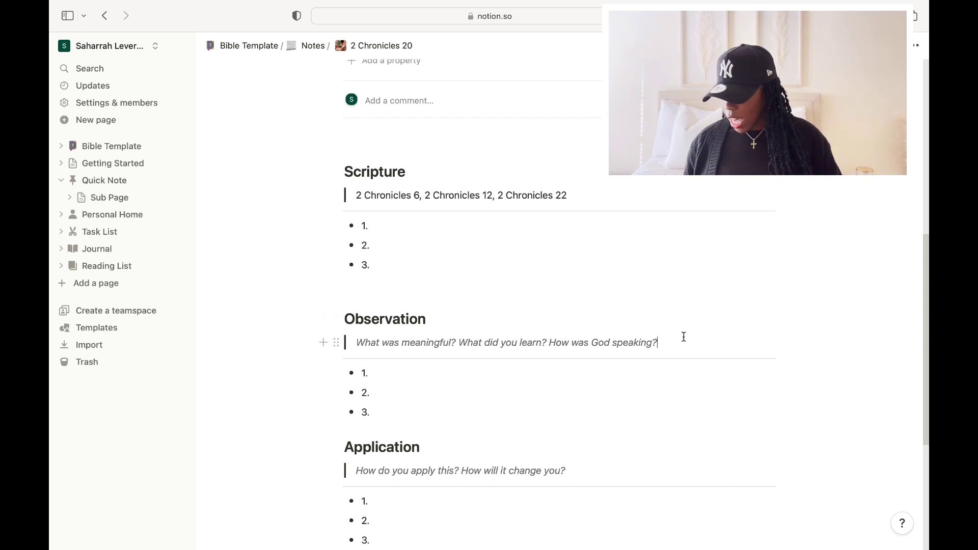
scroll(684, 357, up, 1)
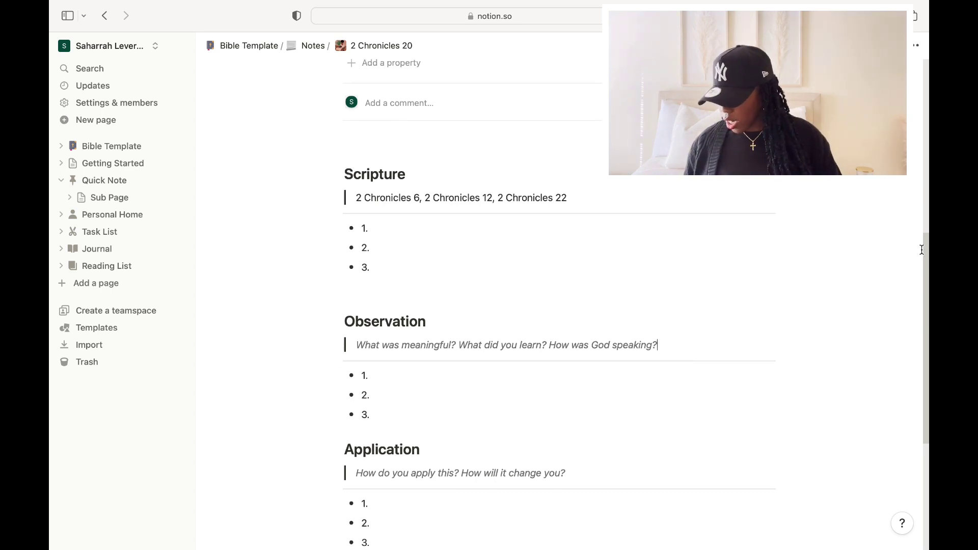
drag(923, 250, 926, 300)
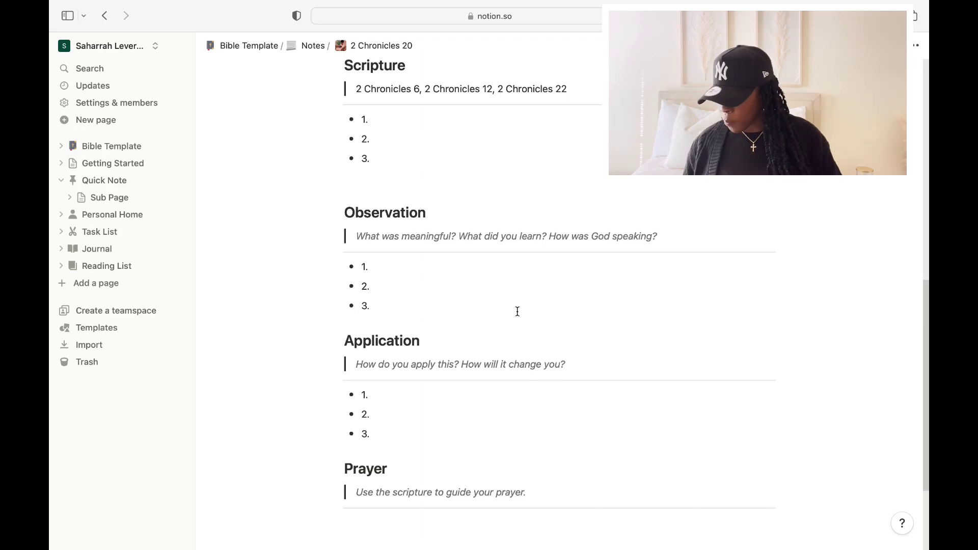
click(461, 276)
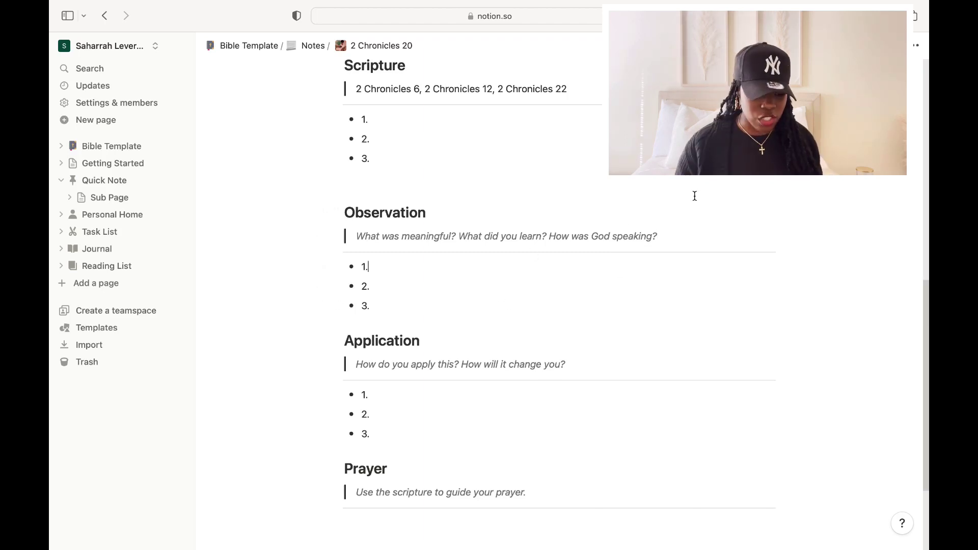
key(space)
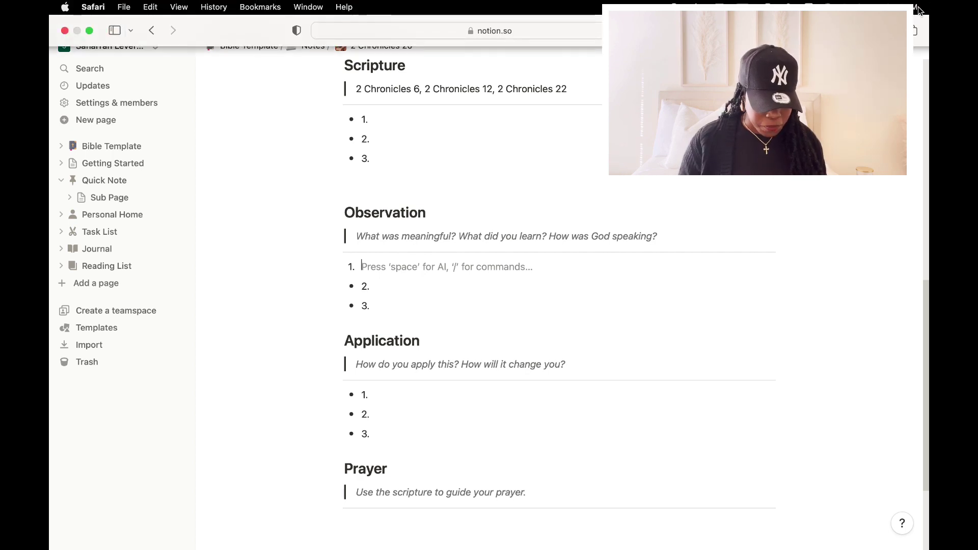
Write "Verse 6 was Jehoshaphat's response to trouble." as the first numbered Observation point
text(Verse )
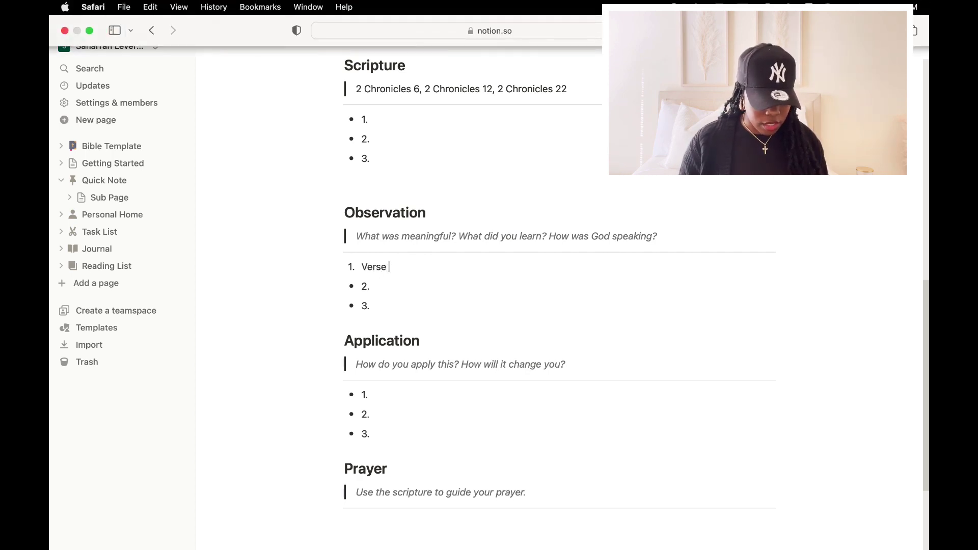
text(6 was j)
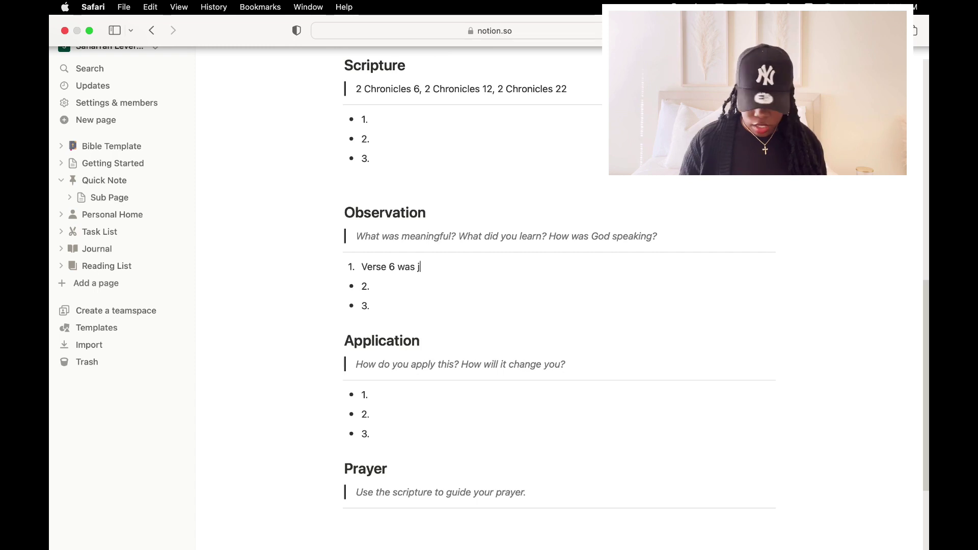
text(EHOS)
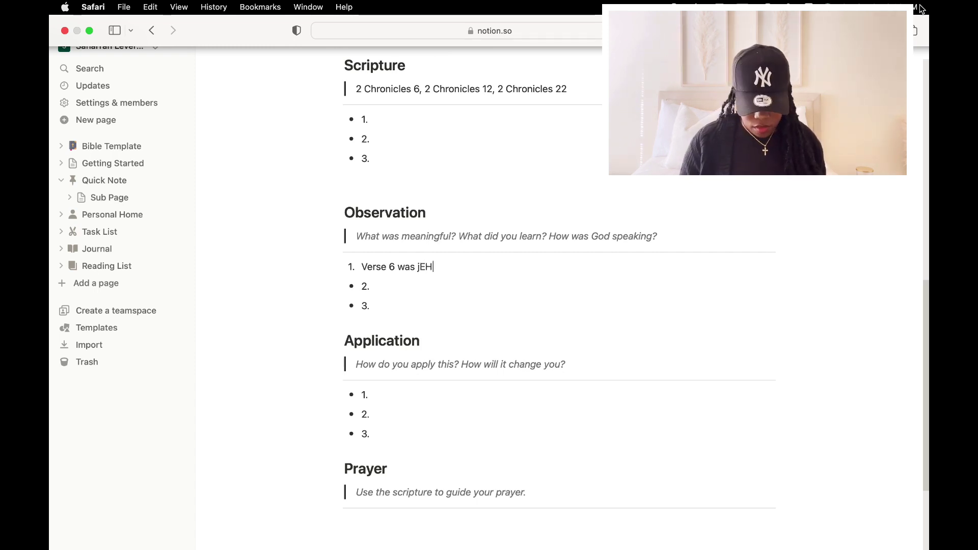
key(BackSpace)
key(BackSpace)
key(BackSpace)
key(BackSpace)
key(BackSpace)
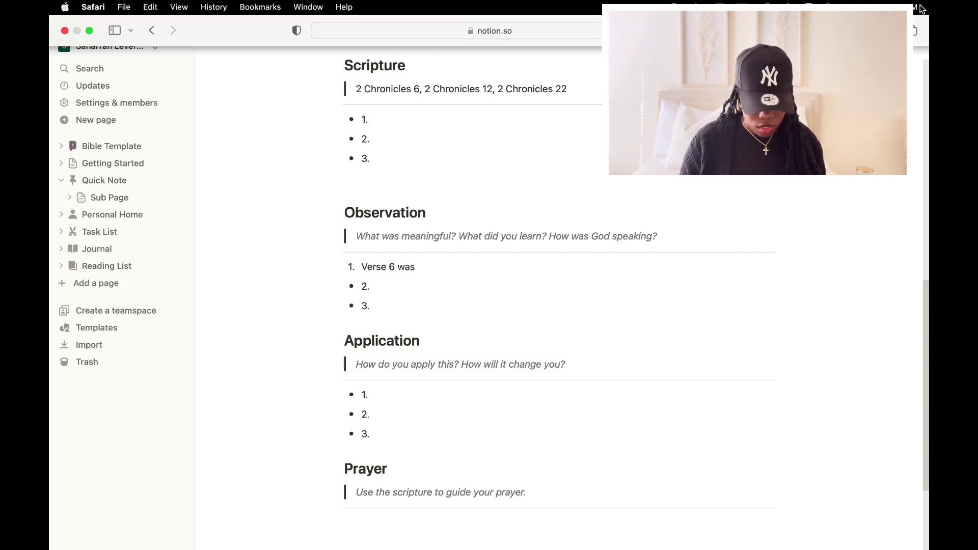
text(Je)
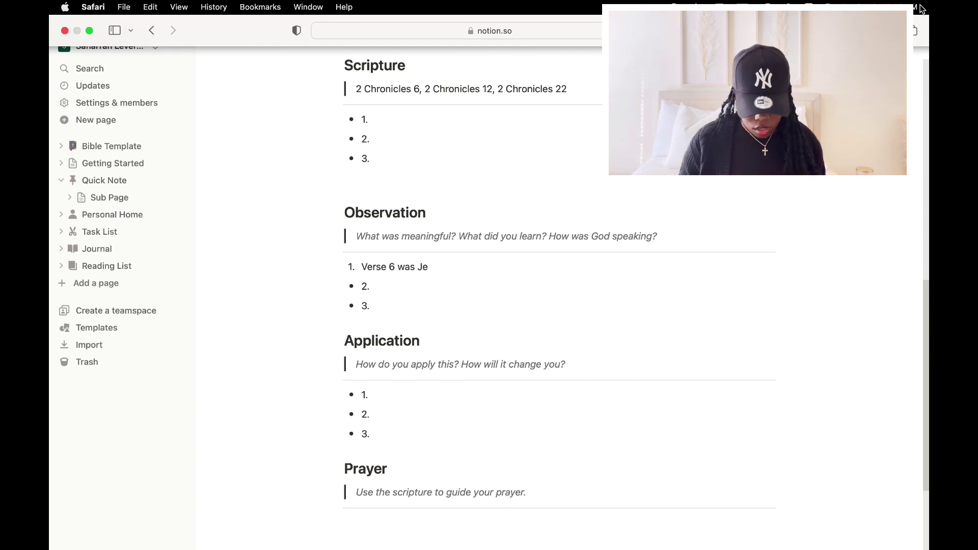
text(ho)
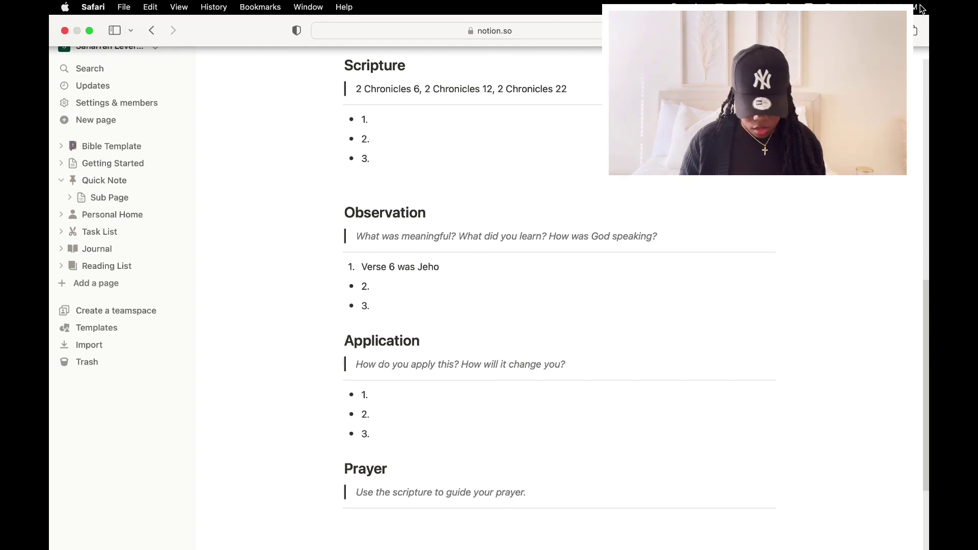
text(shap)
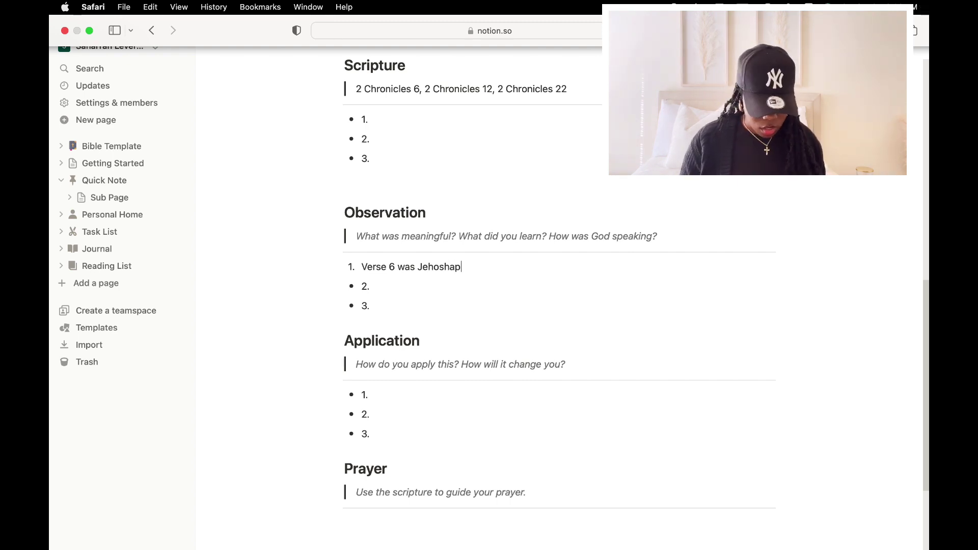
text(hat's respon)
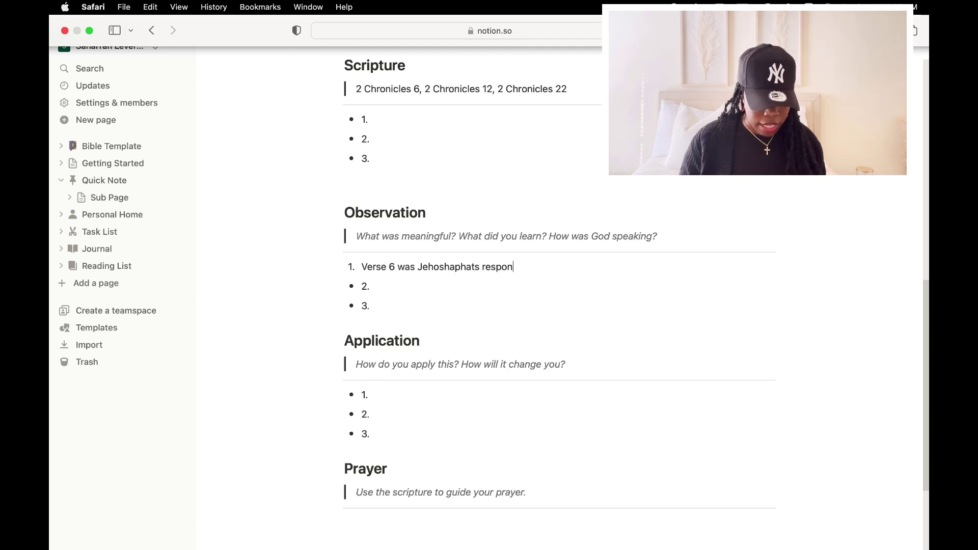
text(se to troul)
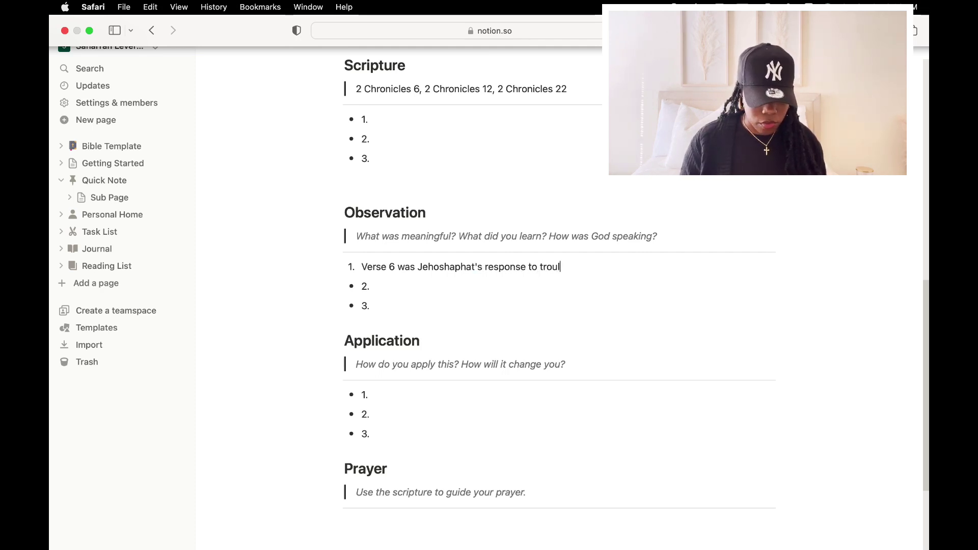
key(BackSpace)
text(ble. Inste)
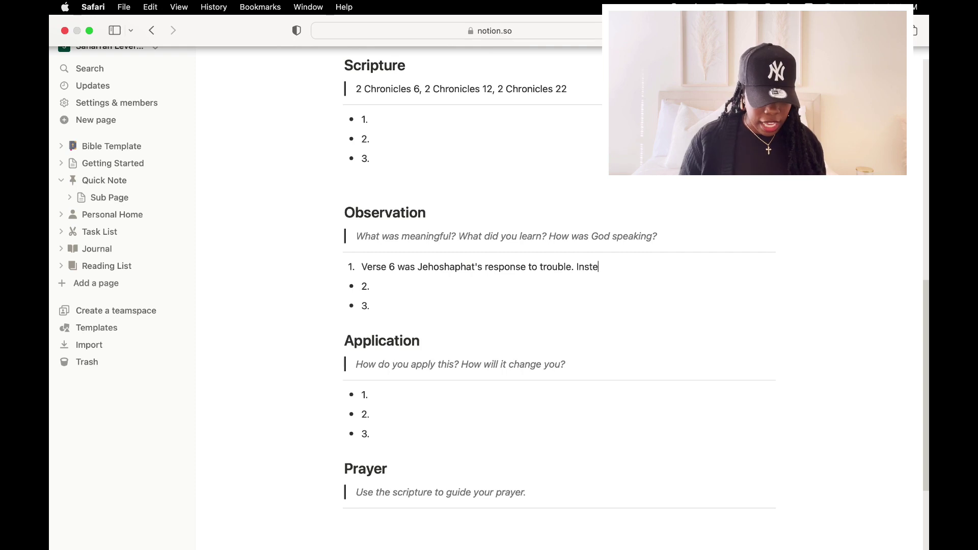
Continue the first Observation point with "Instead of Him getting mad at God he prayed and remembered God's power"
text(ad of Him)
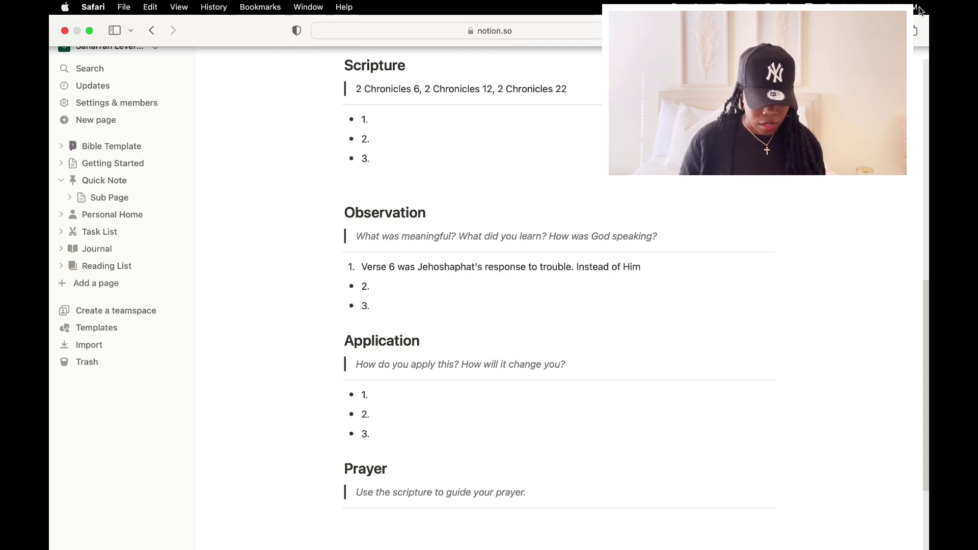
text( getting mad )
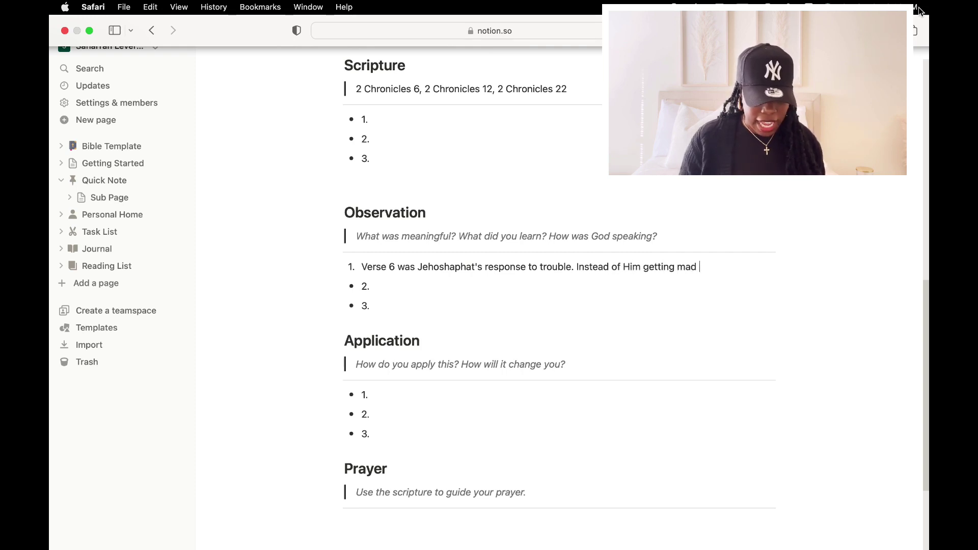
text(at God he p)
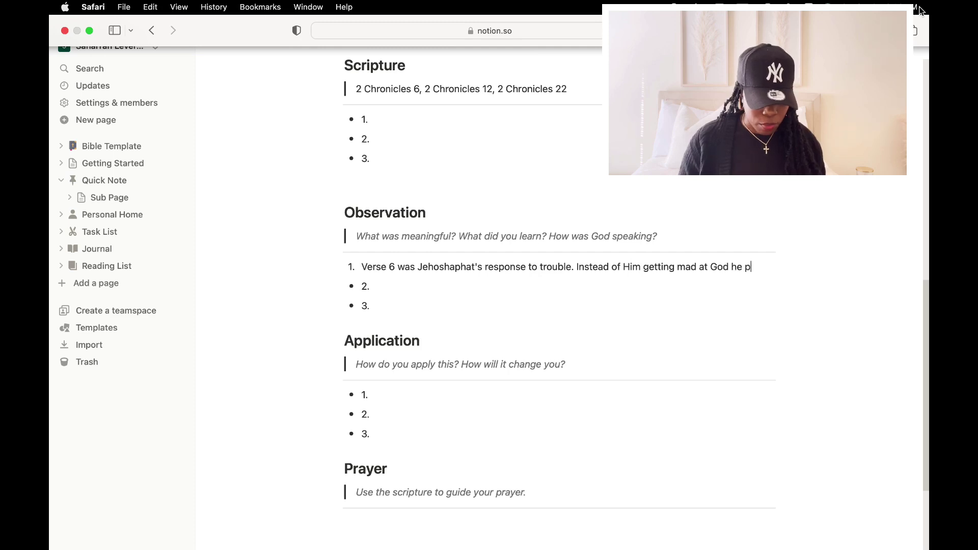
text(rayed and)
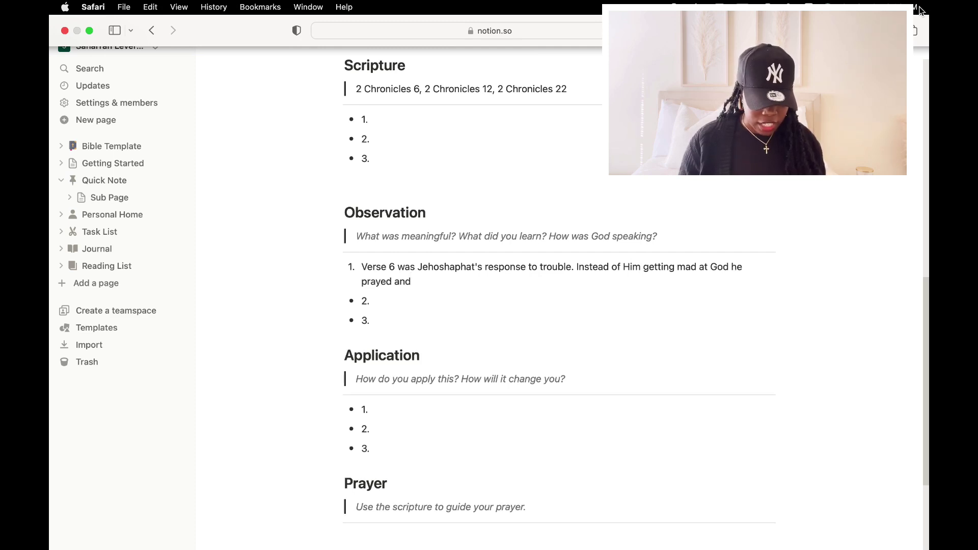
text( to)
key(BackSpace)
key(BackSpace)
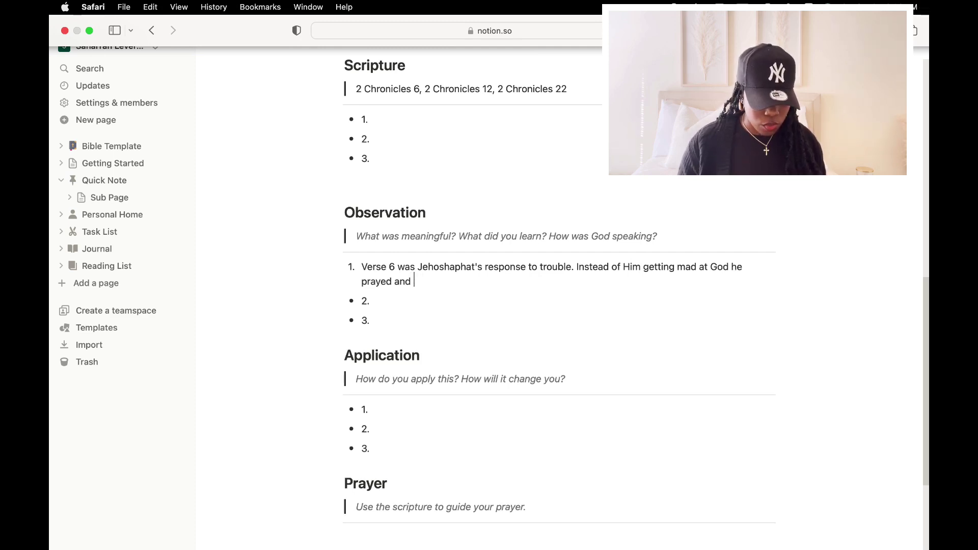
text(remembered )
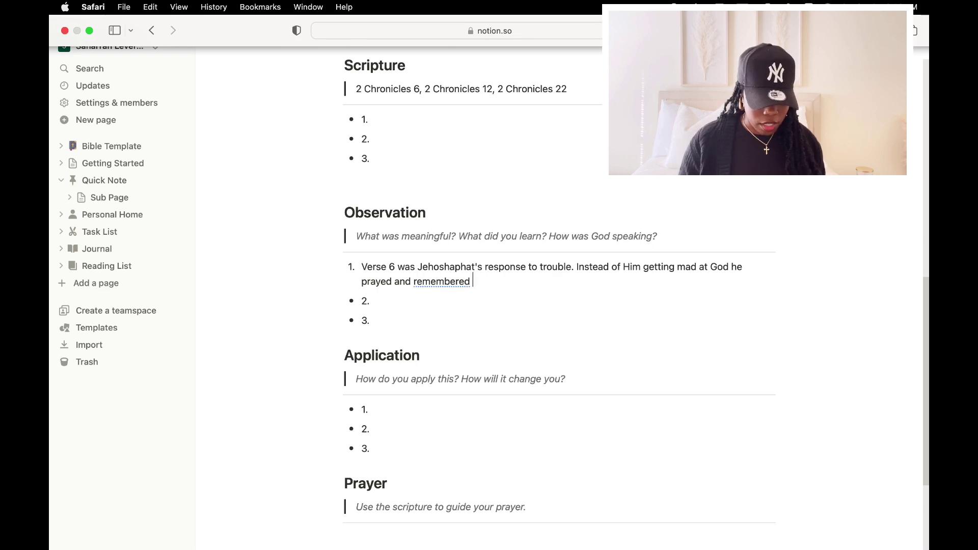
text(Gods)
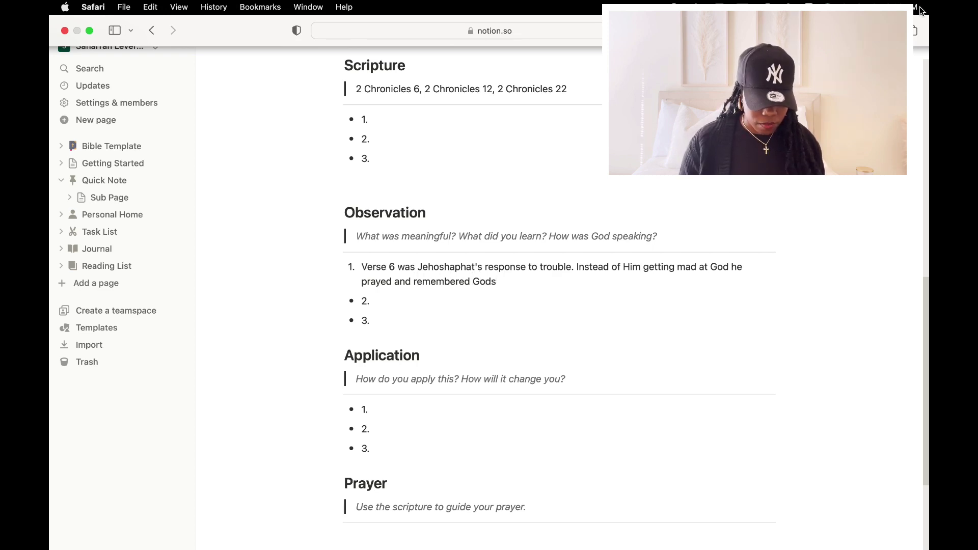
key(BackSpace)
text('s)
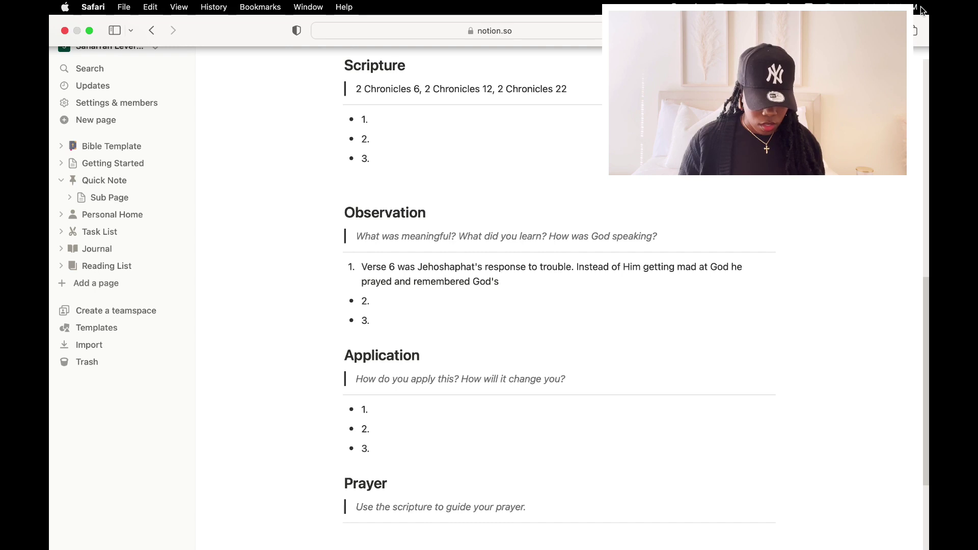
text( power)
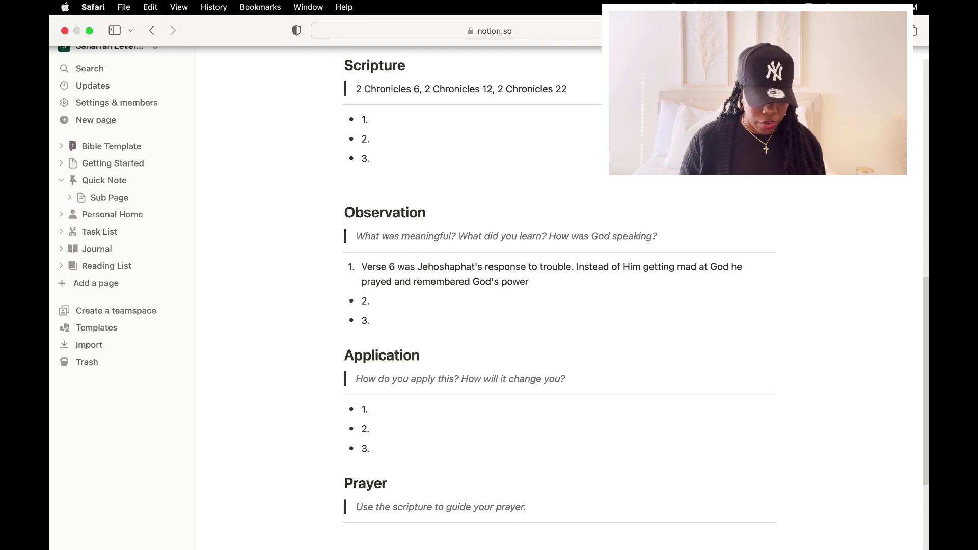
Finish the first Observation point with "and how he had came through for him in the past."
text( and )
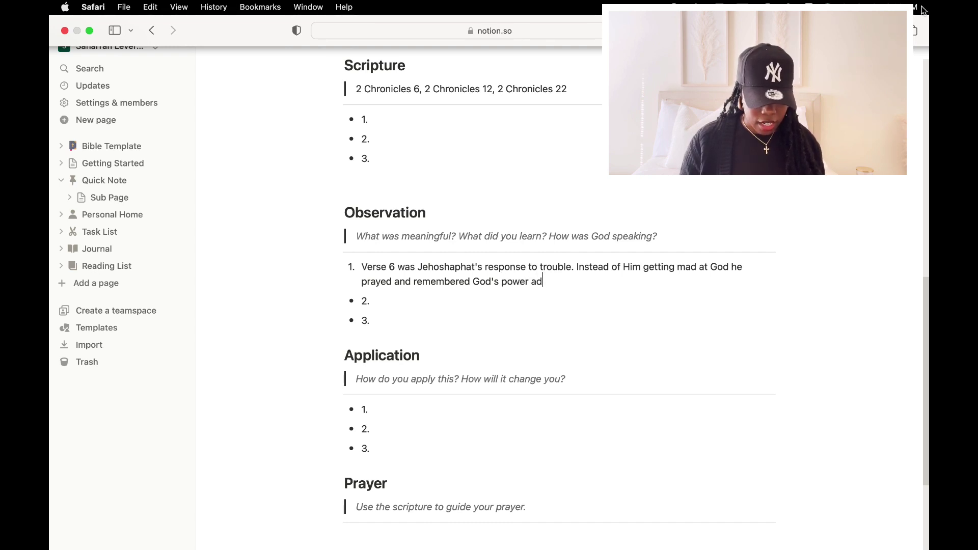
text(how he has)
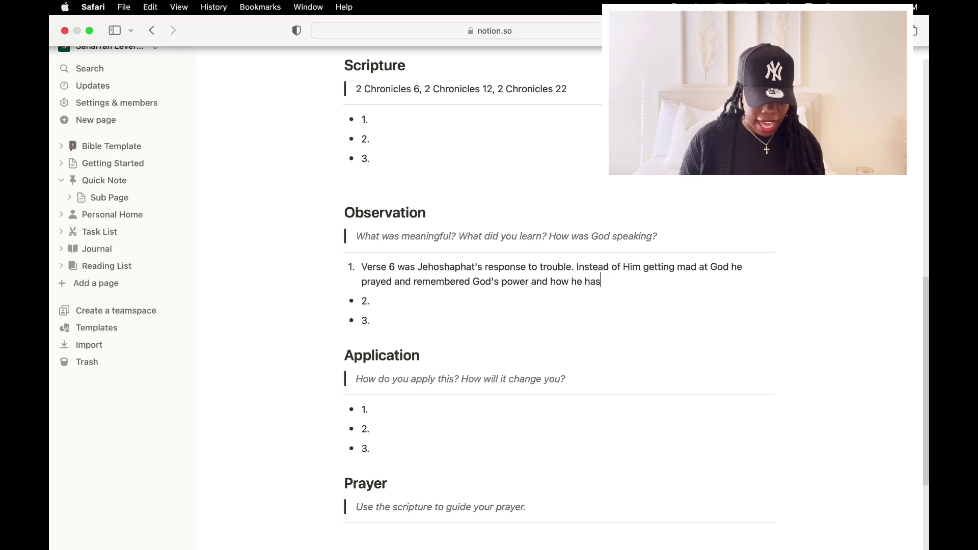
key(BackSpace)
text(d came)
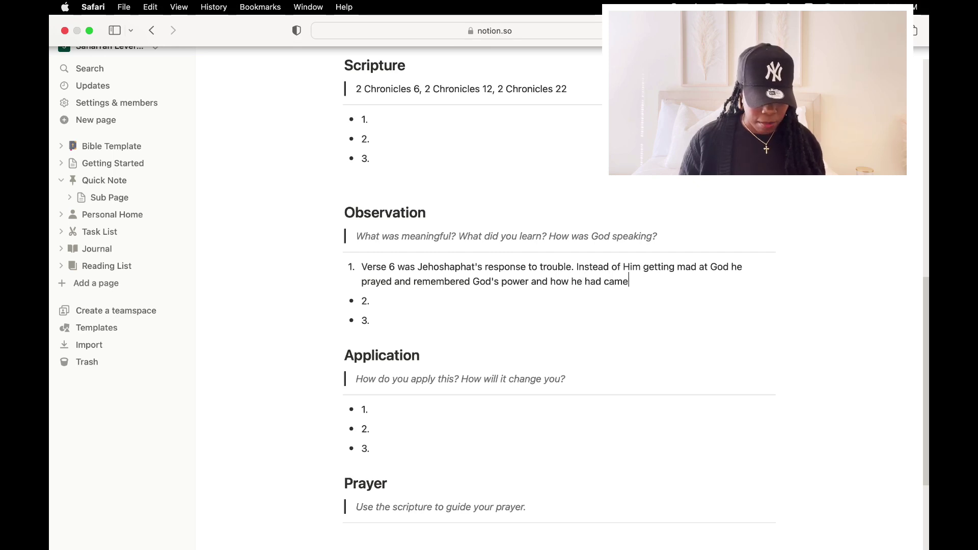
text( through for)
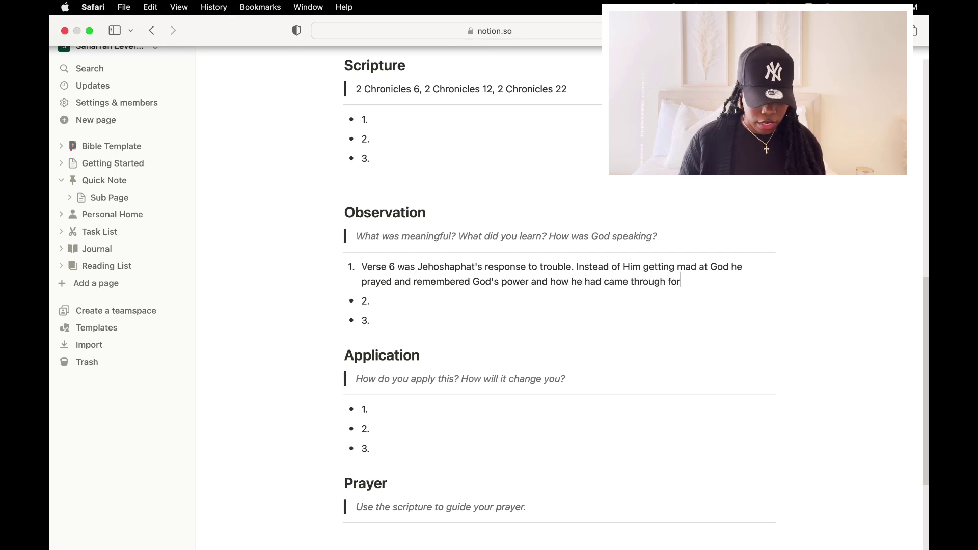
text( him in the )
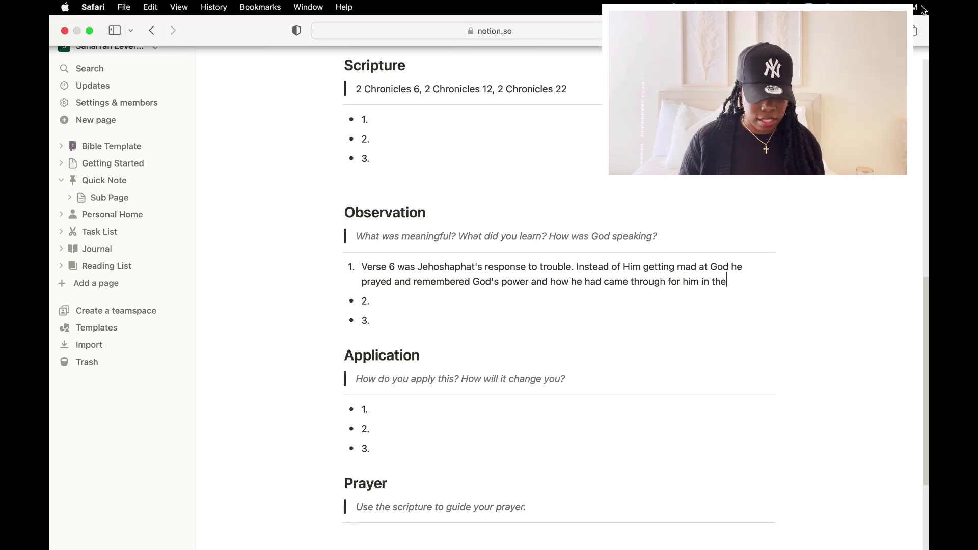
text(past.)
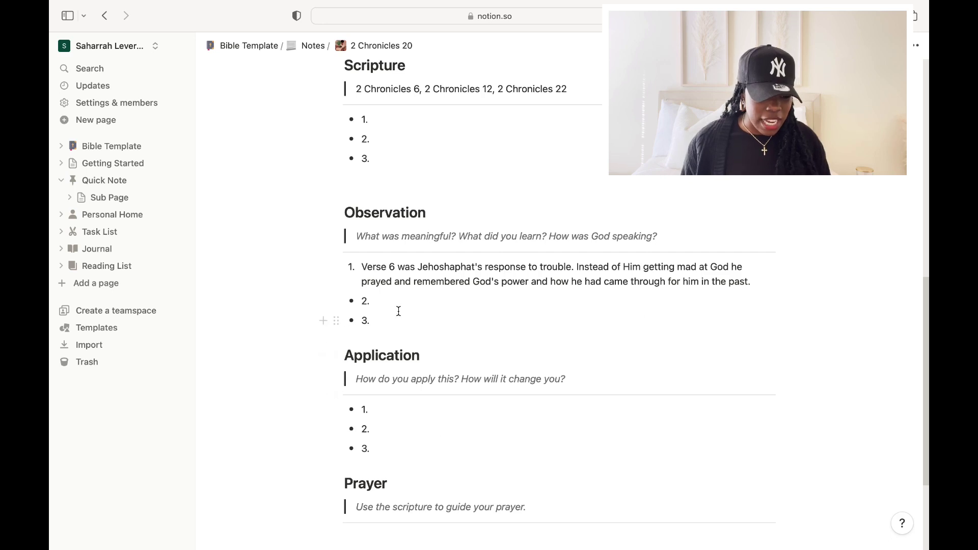
Convert the second Observation bullet into numbered list item 2 and begin it with "Was there vuneribabitly"
key(Down)
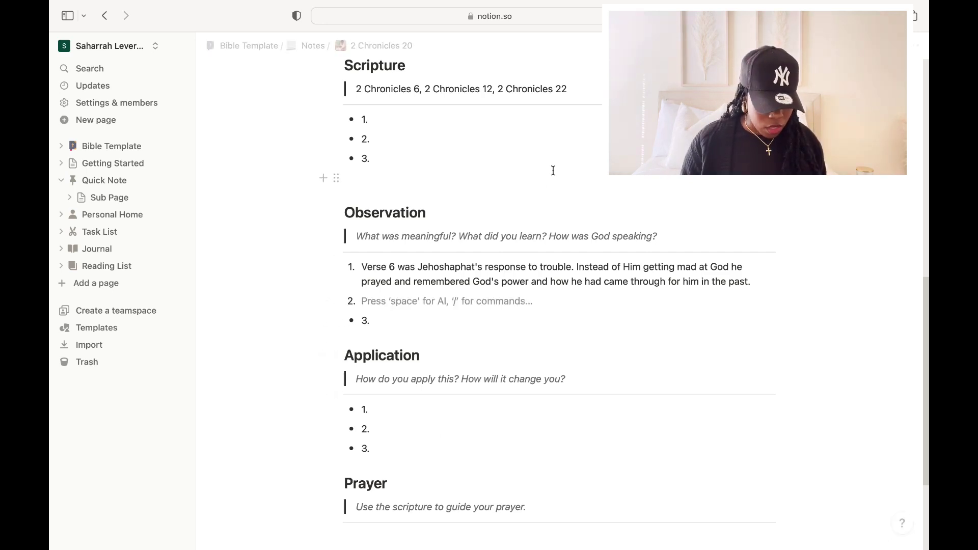
text(Was there )
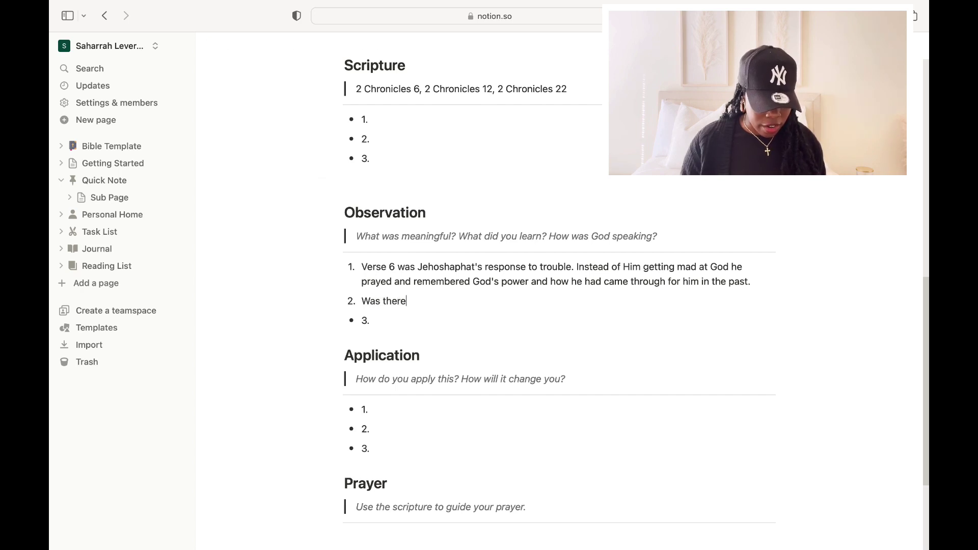
text(vun)
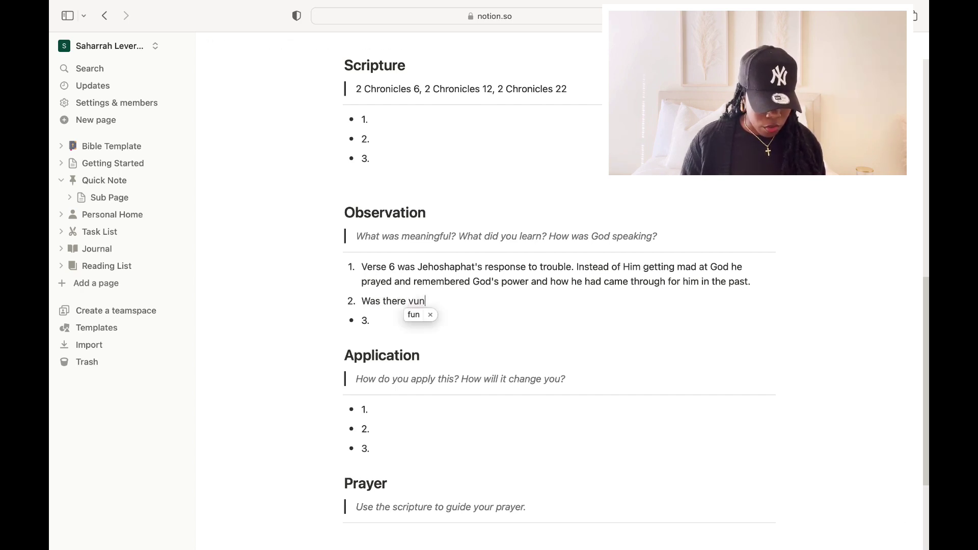
text(eribabitly)
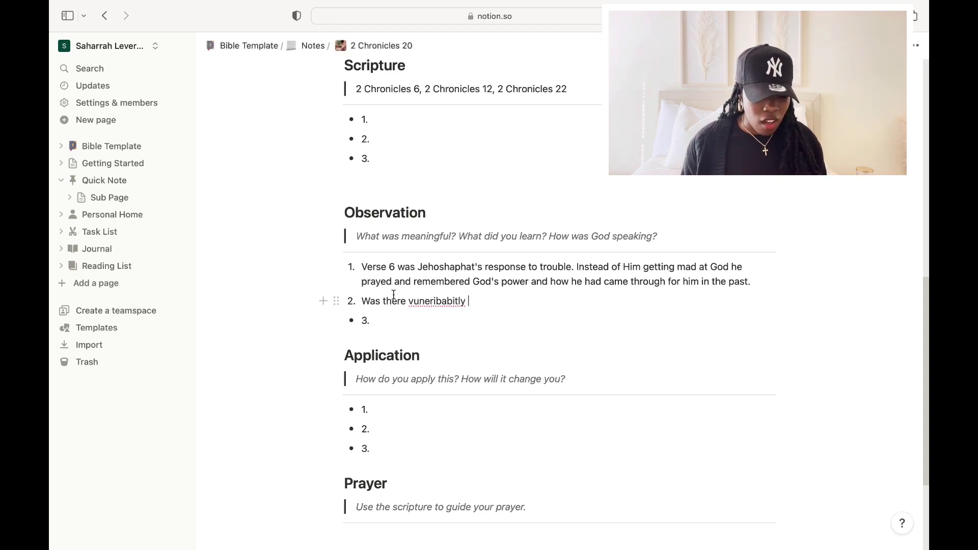
Check the spelling suggestions for the misspelled word in the second Observation point
right_click(429, 303)
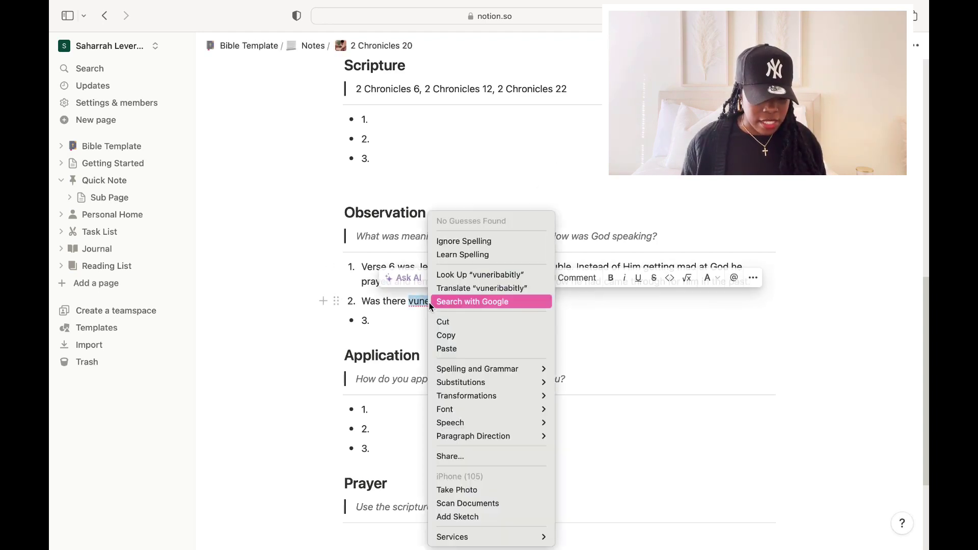
key(Escape)
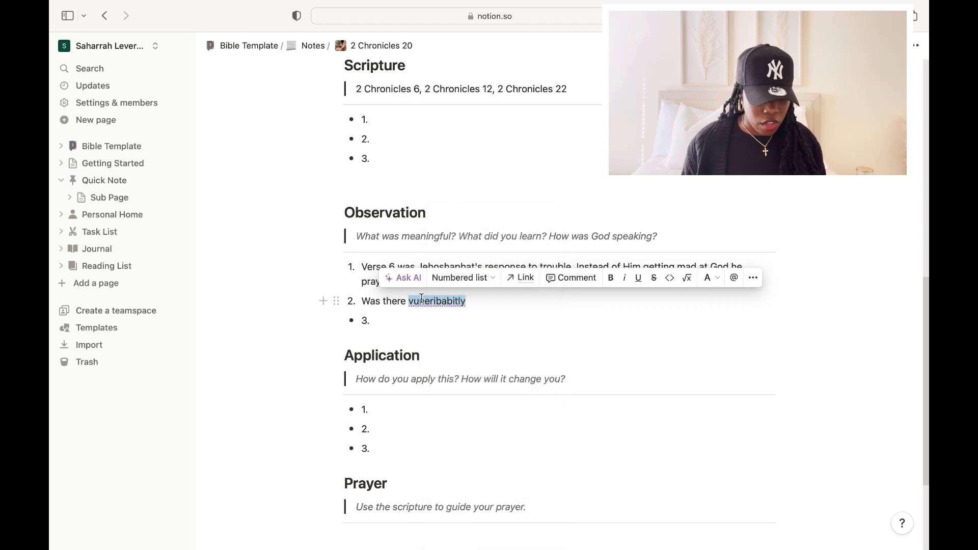
click(466, 304)
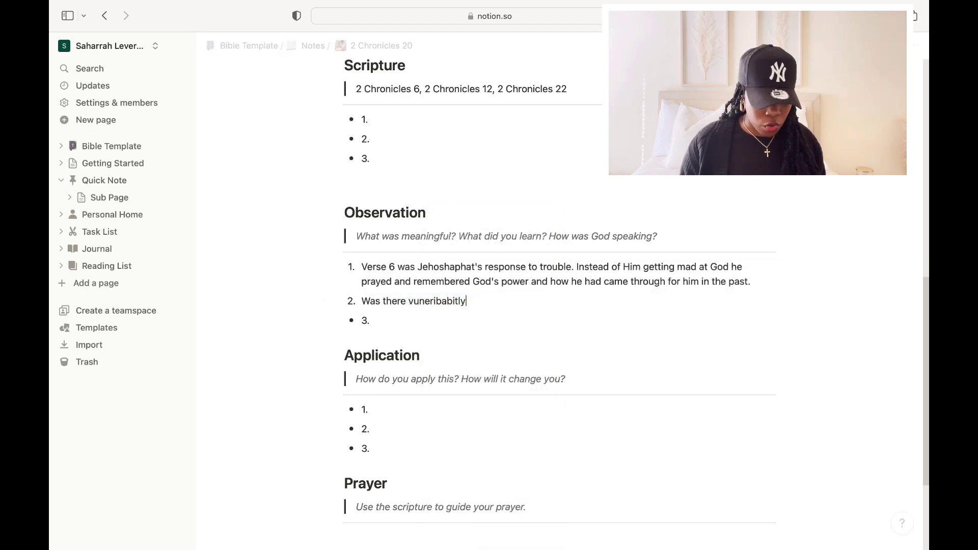
Try respelling the last word of the second Observation point as "vunerbble"
key(BackSpace)
key(BackSpace)
key(BackSpace)
key(BackSpace)
key(BackSpace)
key(BackSpace)
key(BackSpace)
key(BackSpace)
key(BackSpace)
key(BackSpace)
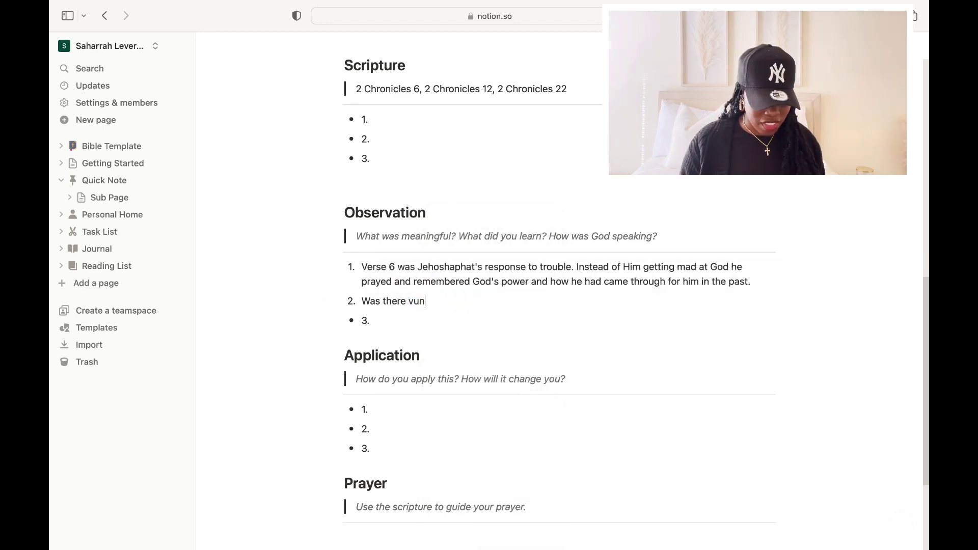
text(erb)
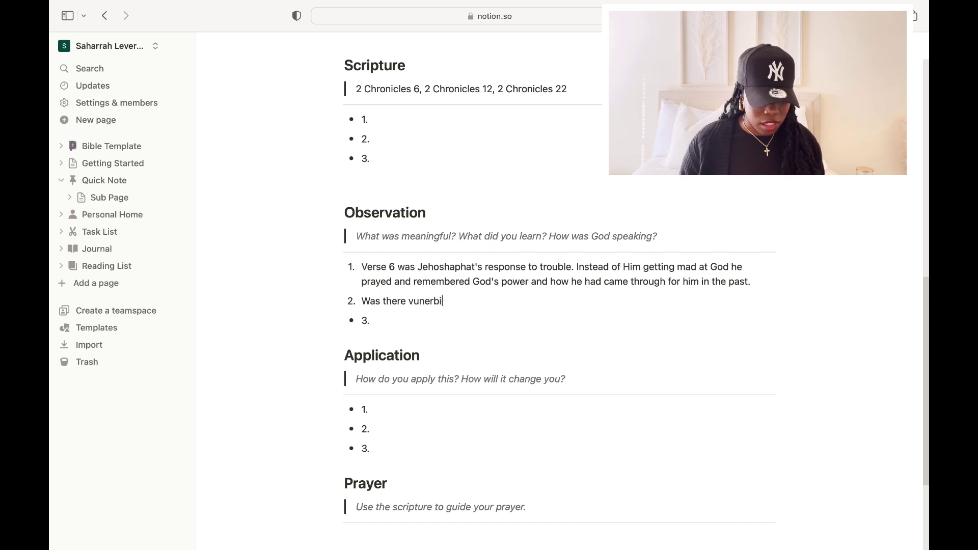
text(ble)
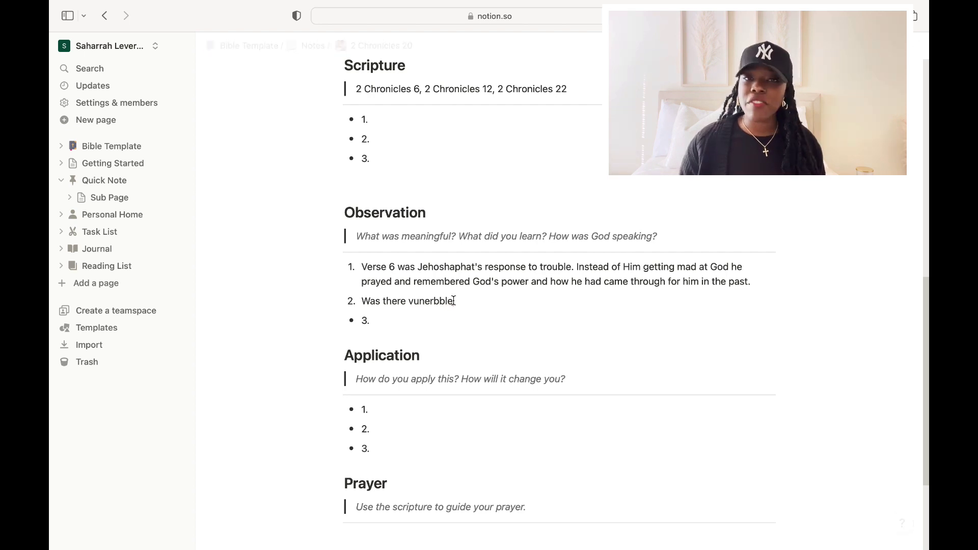
Shorten the misspelled word in the second Observation point to the abbreviation "vun."
key(BackSpace)
key(BackSpace)
key(BackSpace)
key(BackSpace)
key(BackSpace)
key(BackSpace)
key(BackSpace)
key(BackSpace)
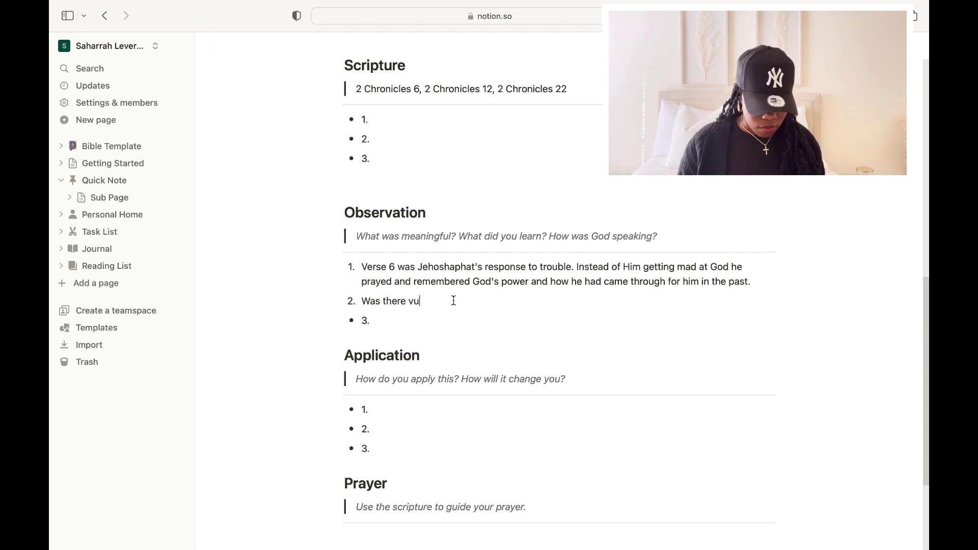
text(n. )
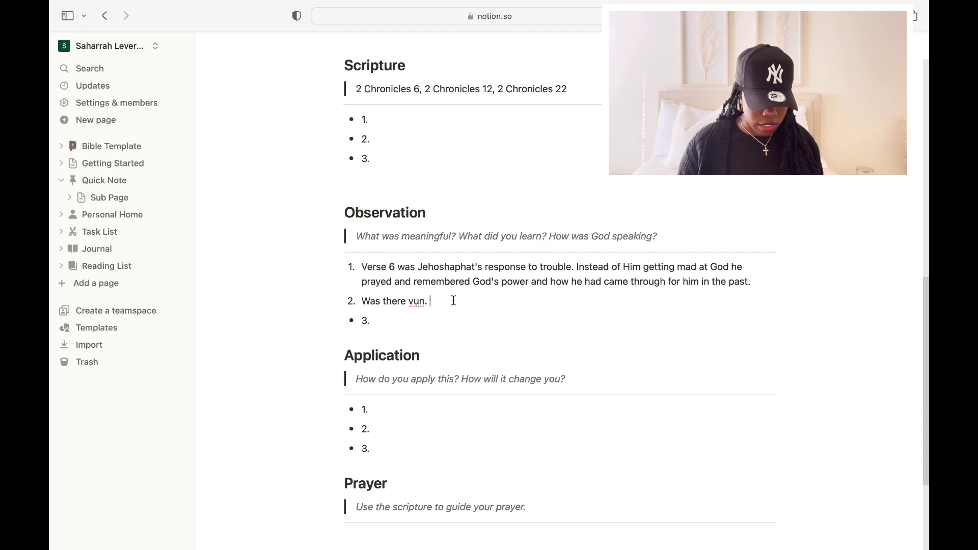
Continue the second Observation point with "to the fact that they didn't know what to pray or do"
text(to)
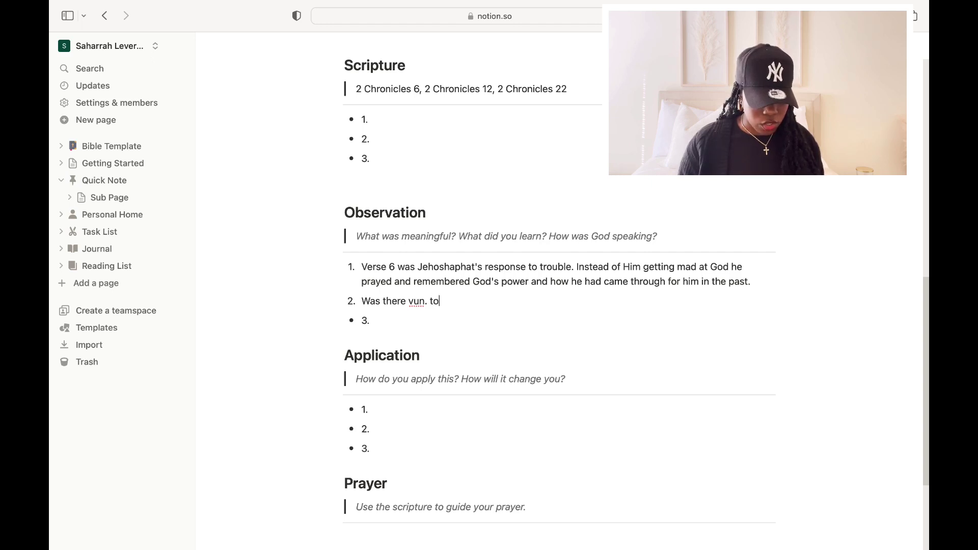
text( the fact that )
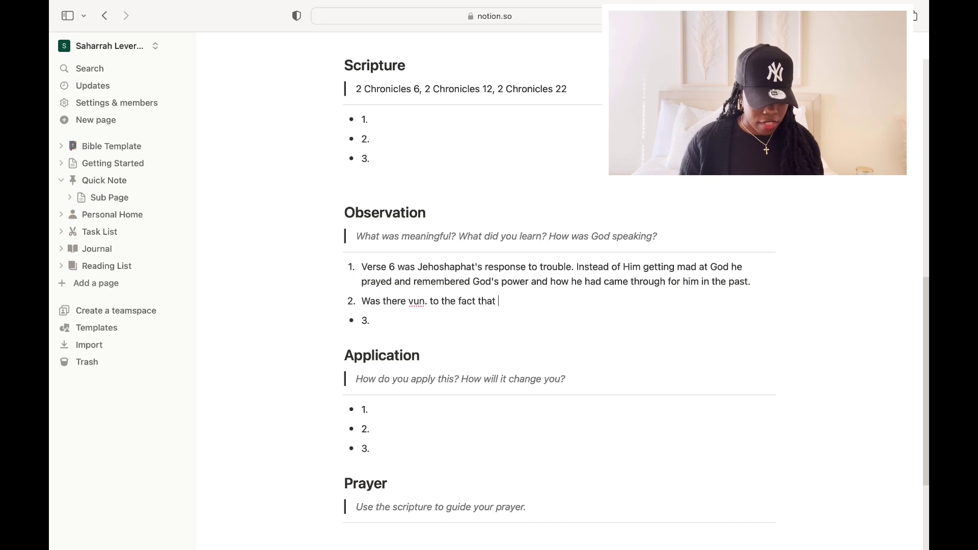
text(they didn't )
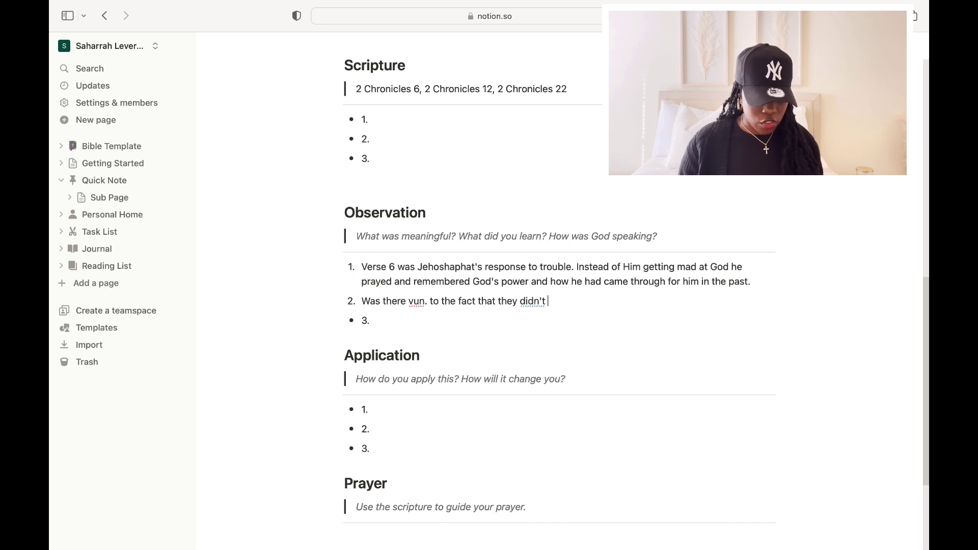
text(know what t)
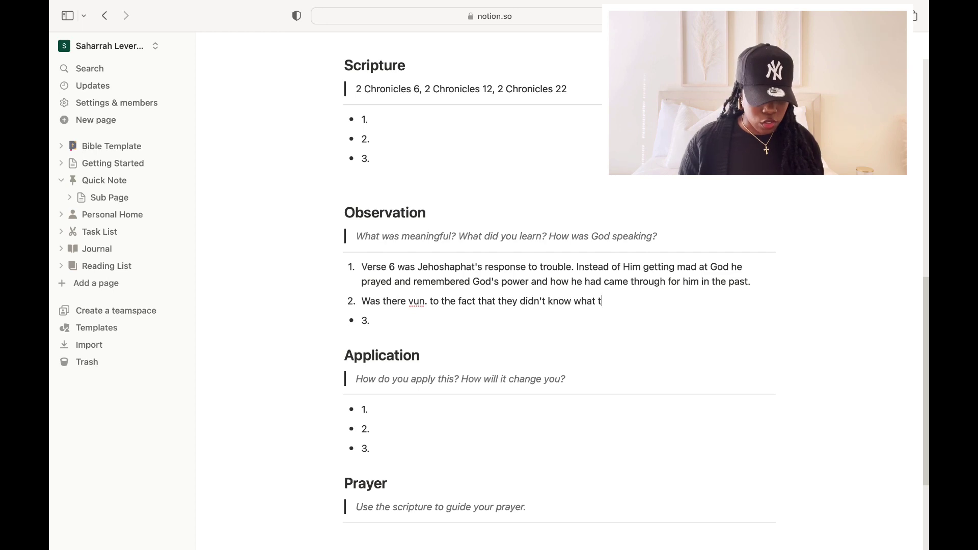
text(o pray or do)
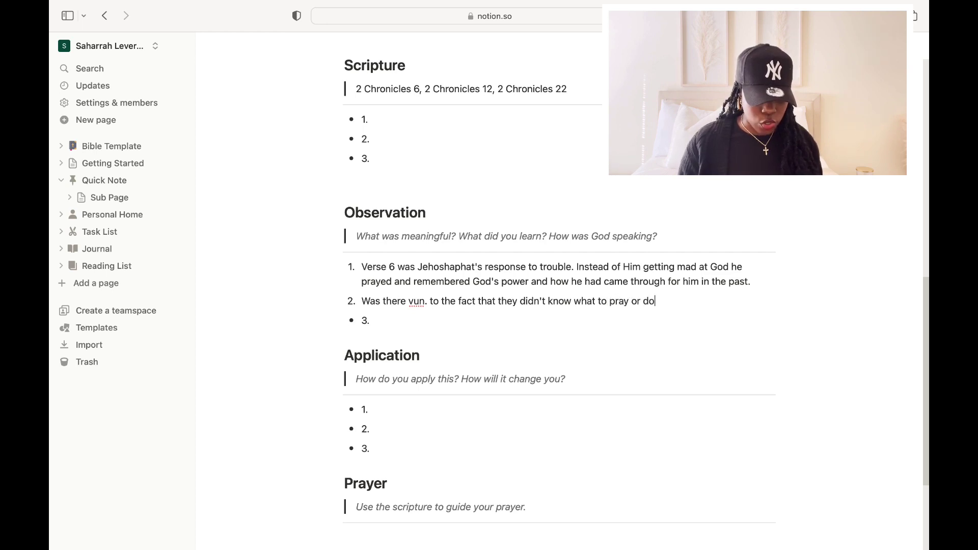
Complete the second Observation point's first sentence with "and in their weakness God came through for them."
text( and)
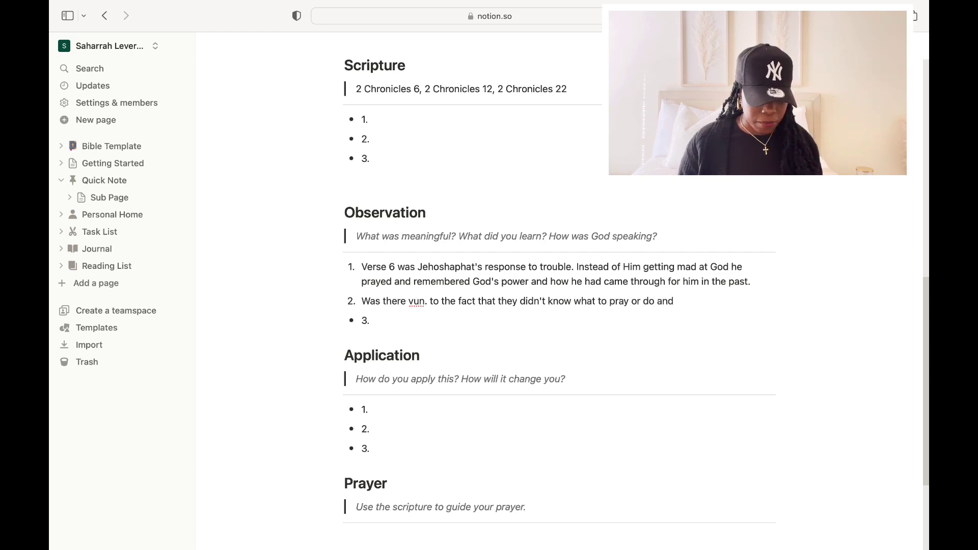
text( in there w)
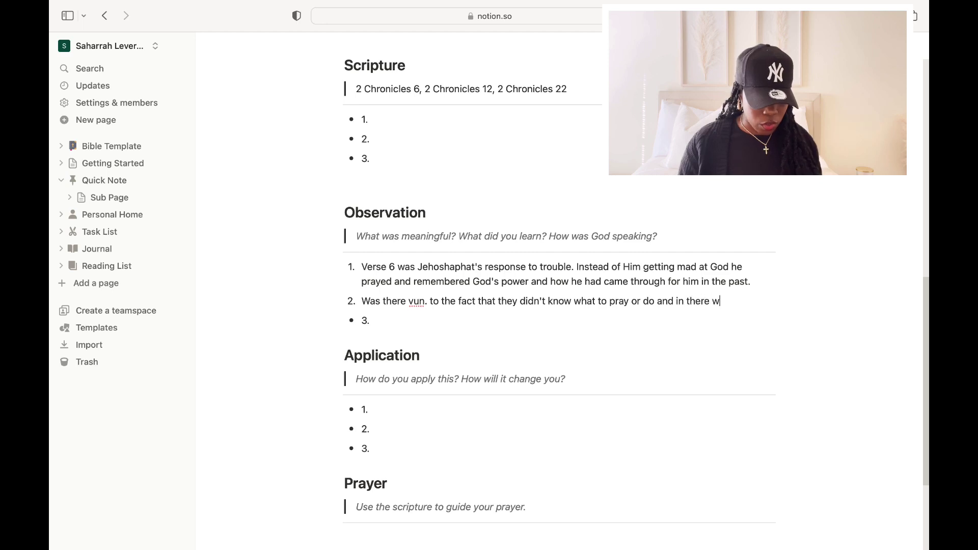
text(eakness)
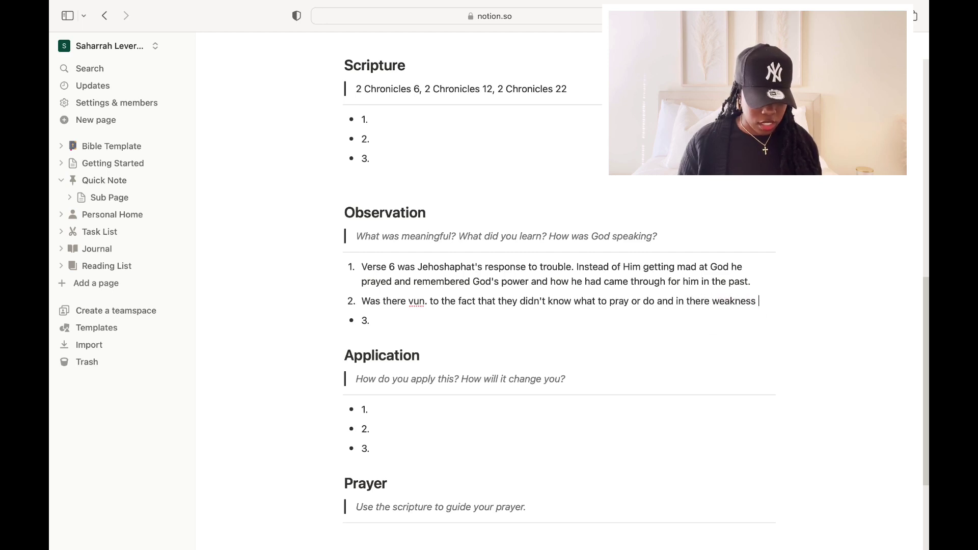
text( God)
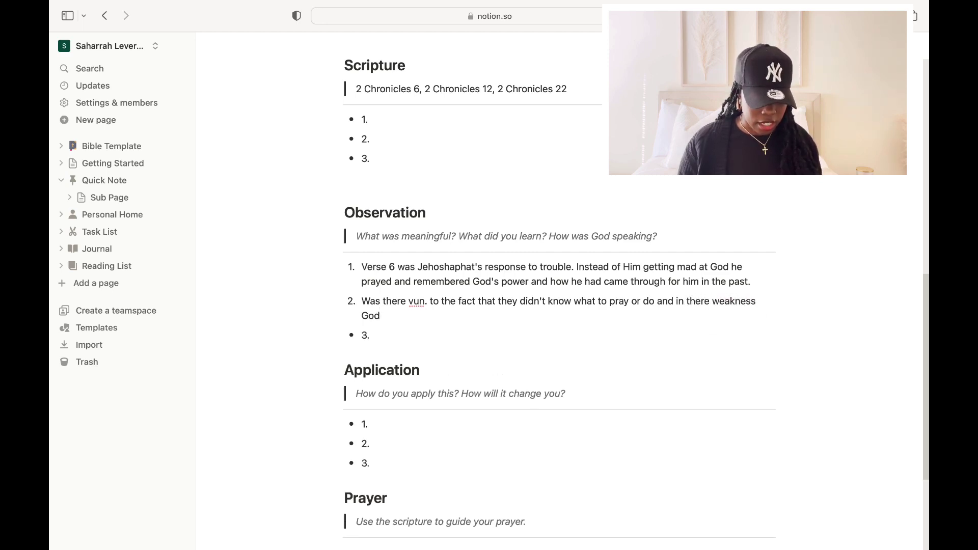
text( c)
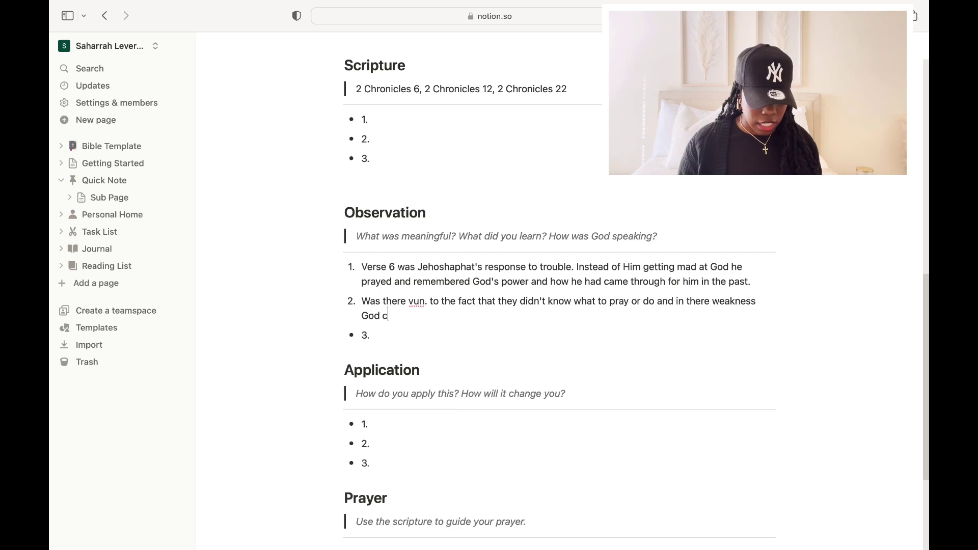
text(ame through for them)
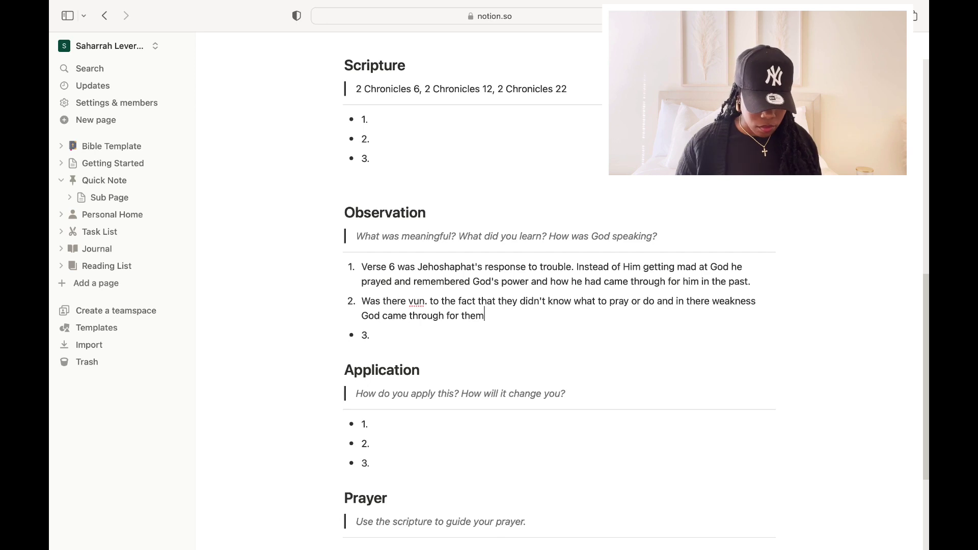
text(. )
Add "Also it was there humility to admit they didn't know what to do." to the second Observation point
text(Also)
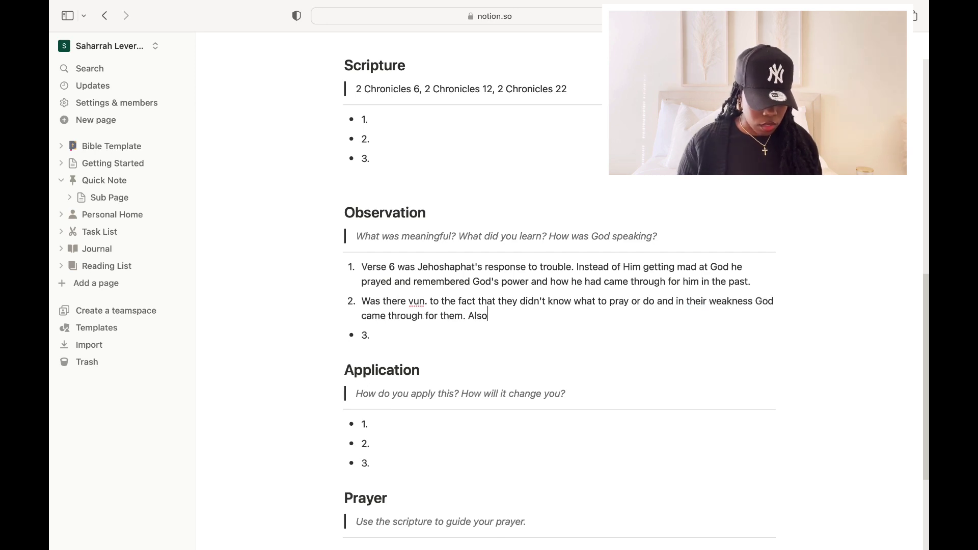
text( it was ther)
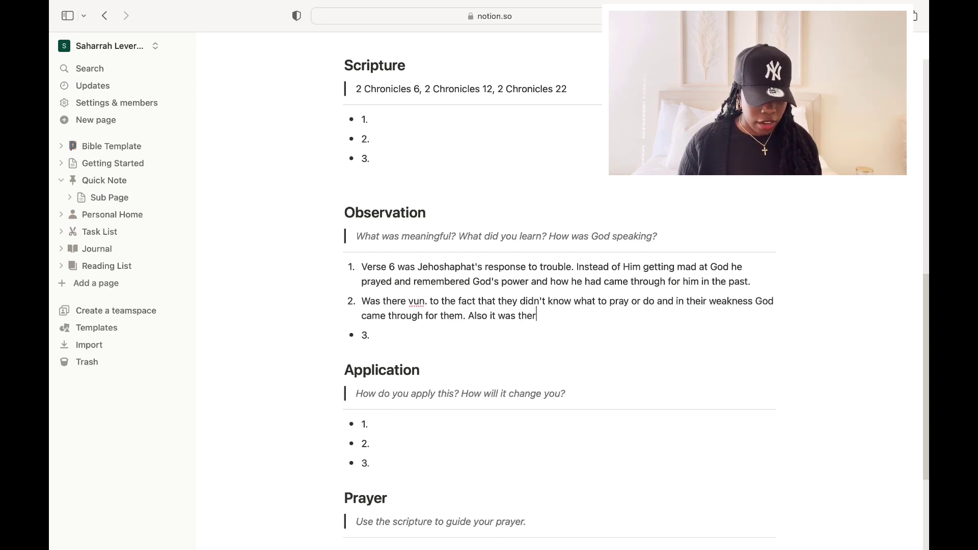
text(e humilit)
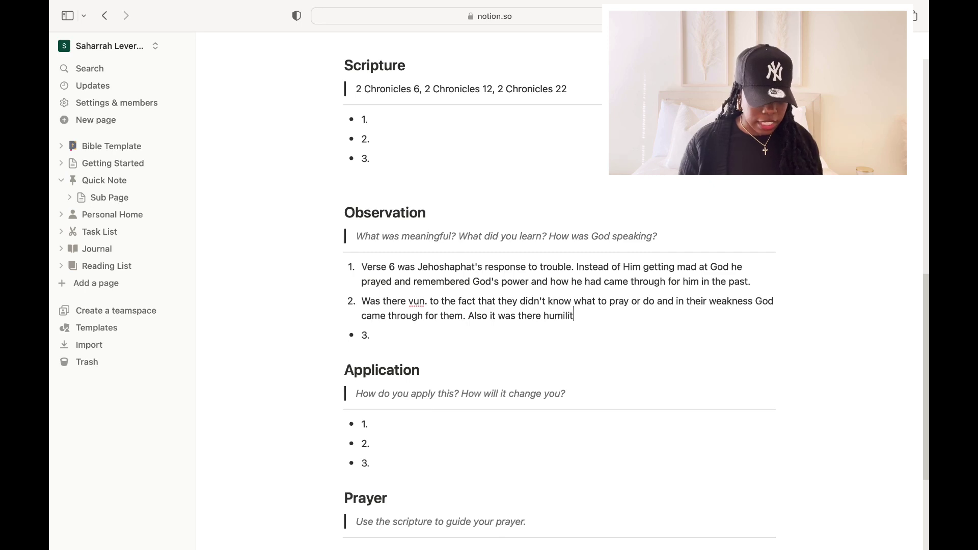
text(y to adm)
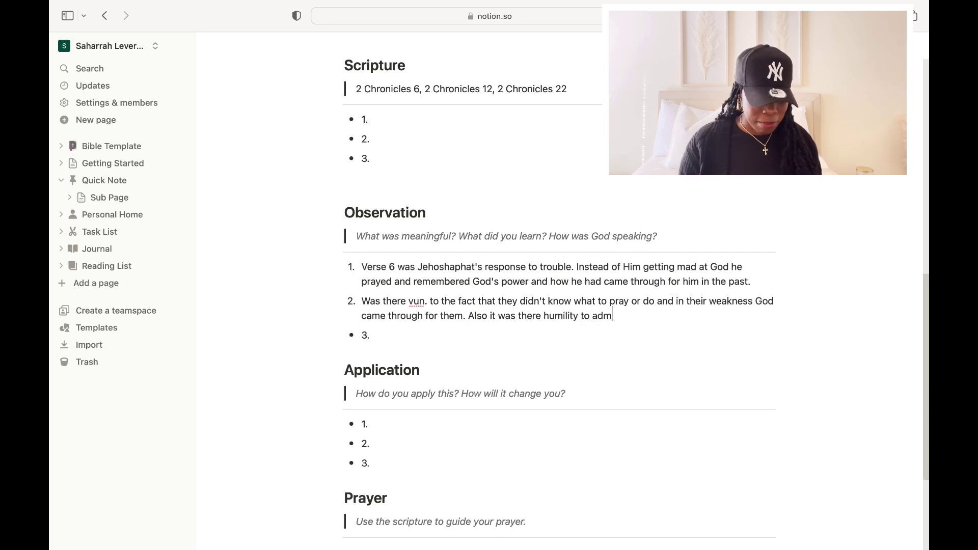
text(it they didn)
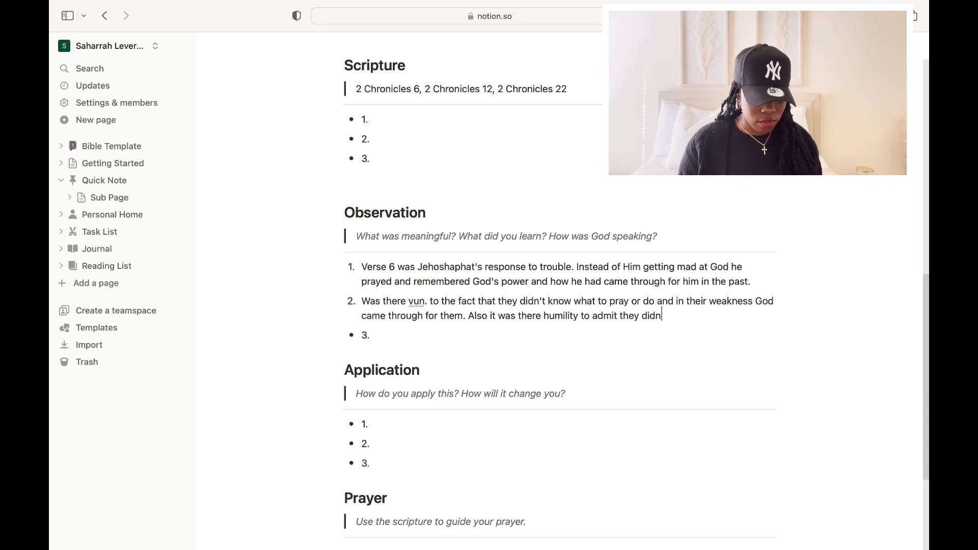
text('t know what to do.)
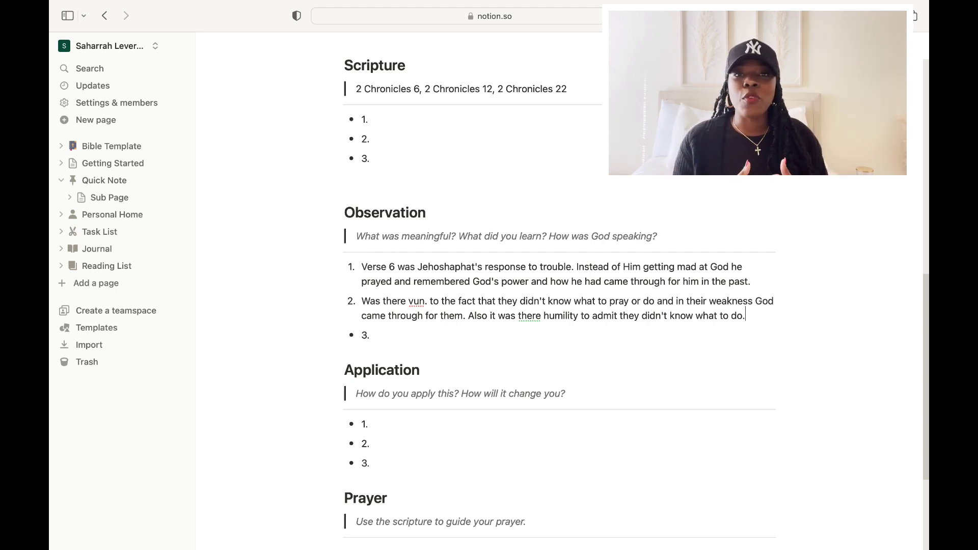
Write numbered Observation point 3 as "This verse stands out to me because this is where the people of Judah seen their victory."
key(Down)
key(space)
scroll(613, 470, down, 2)
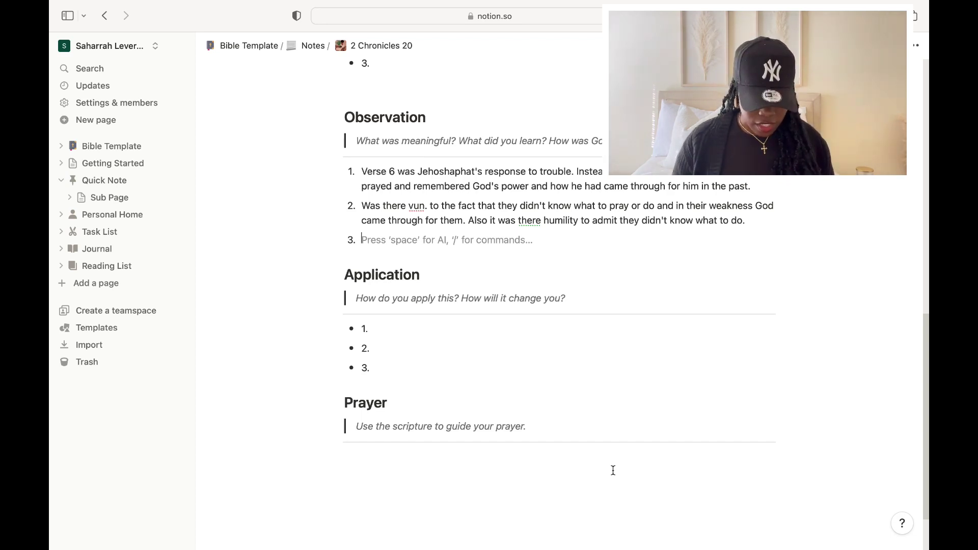
text(This ve)
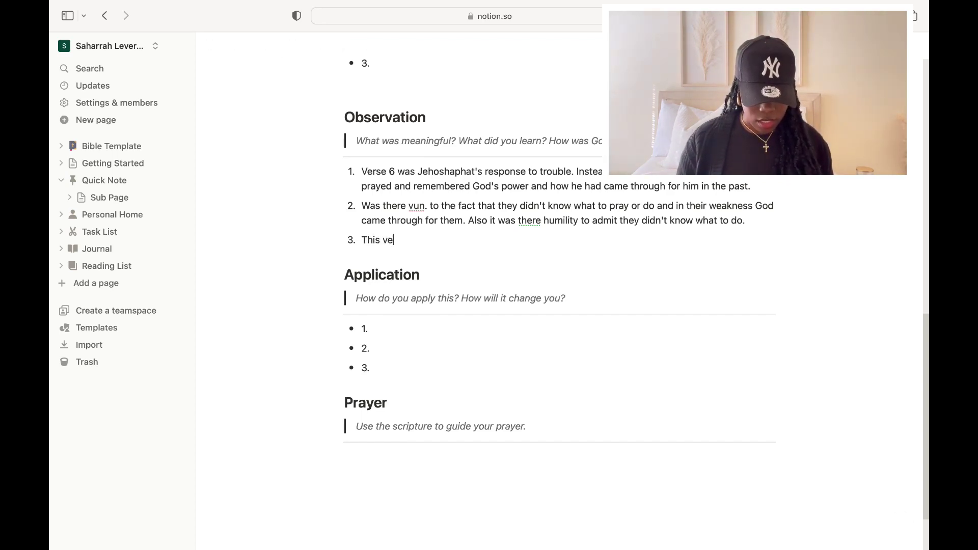
text(rse stands )
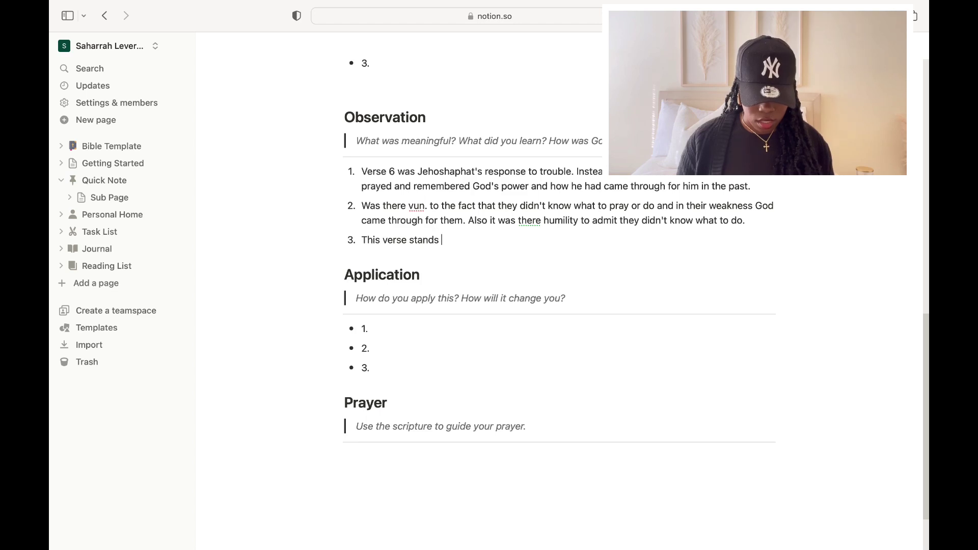
text(out to)
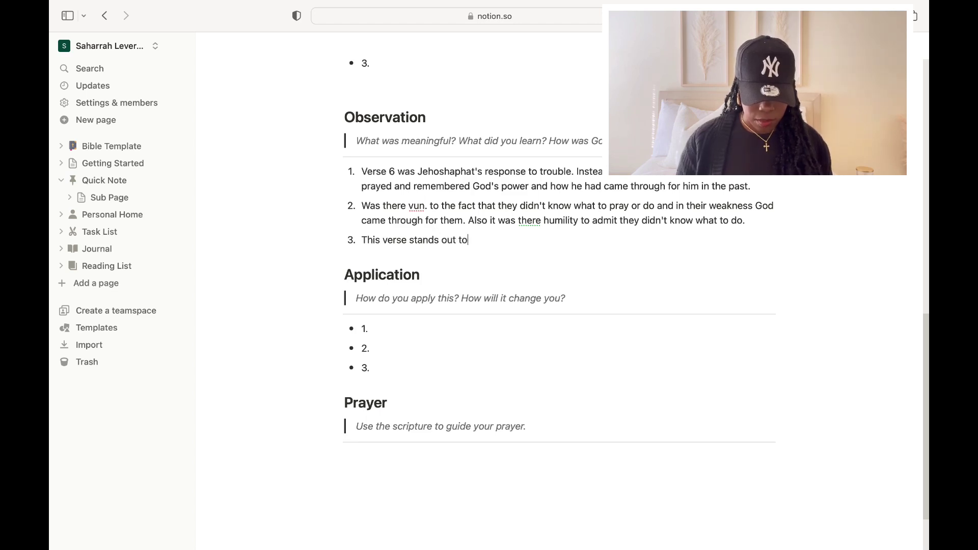
text( me because t)
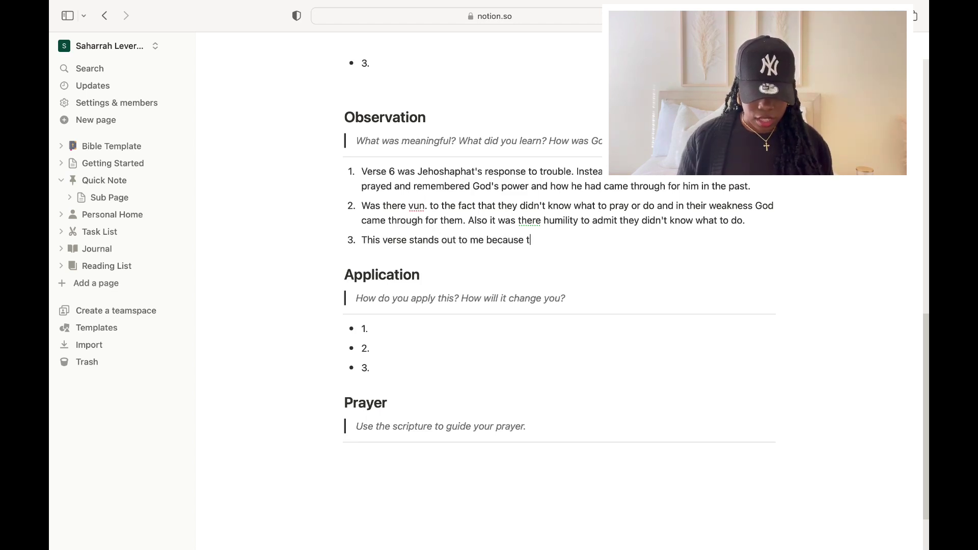
text(his is whe)
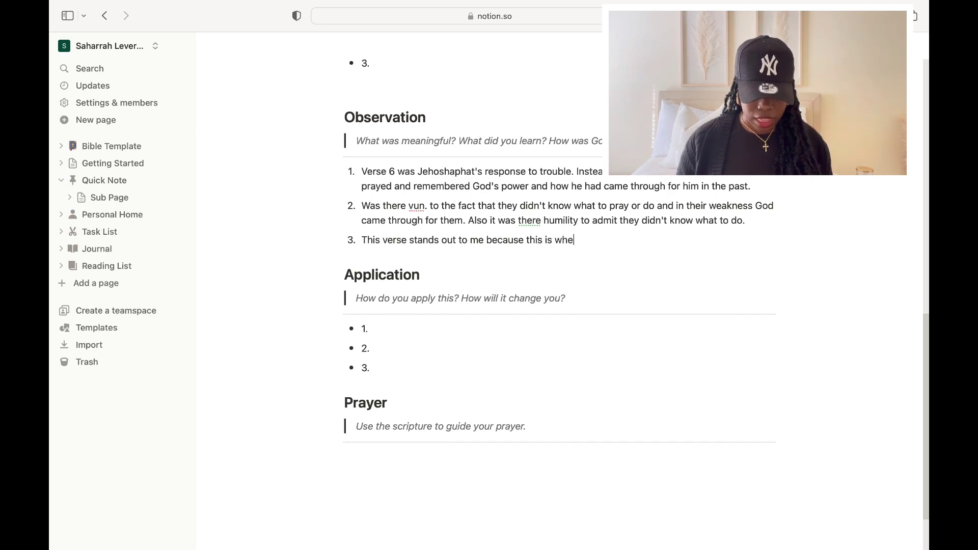
text(re the p)
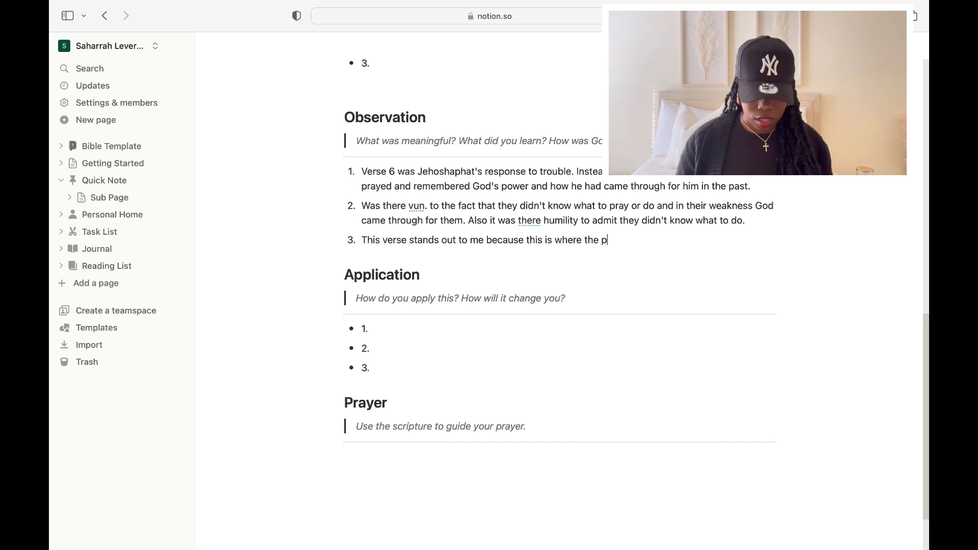
text(eople of Judah s)
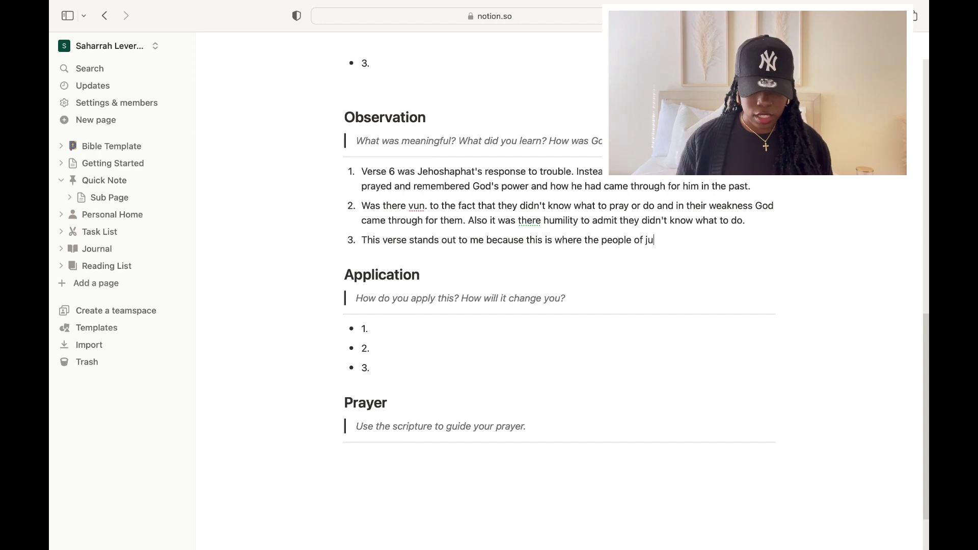
text(een the)
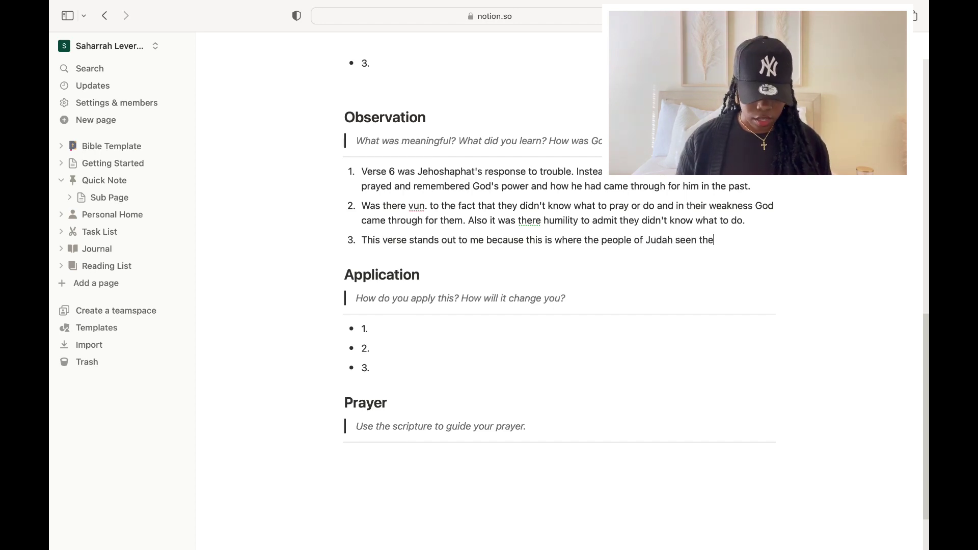
text(re victory. )
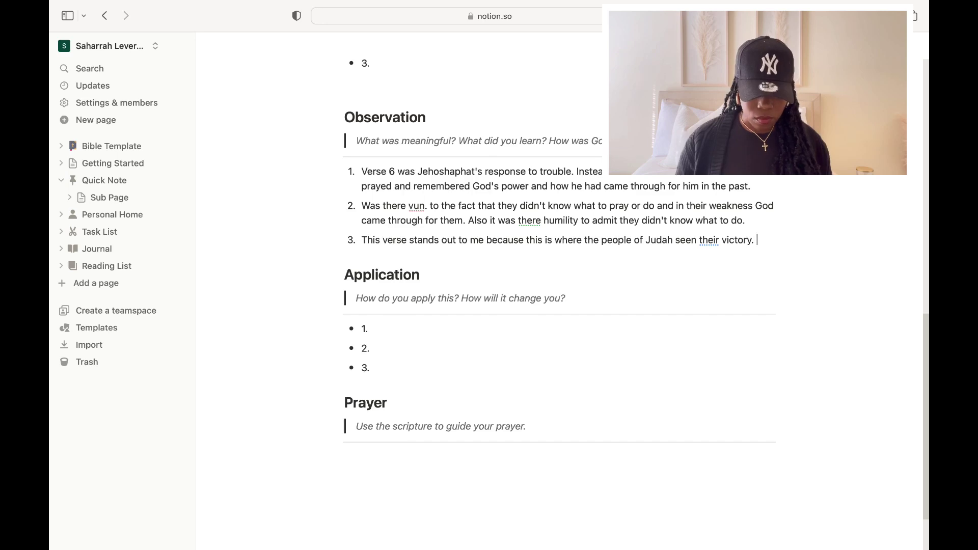
Add "God was able to show his faithfulness to his children." to the third Observation point
text(God was)
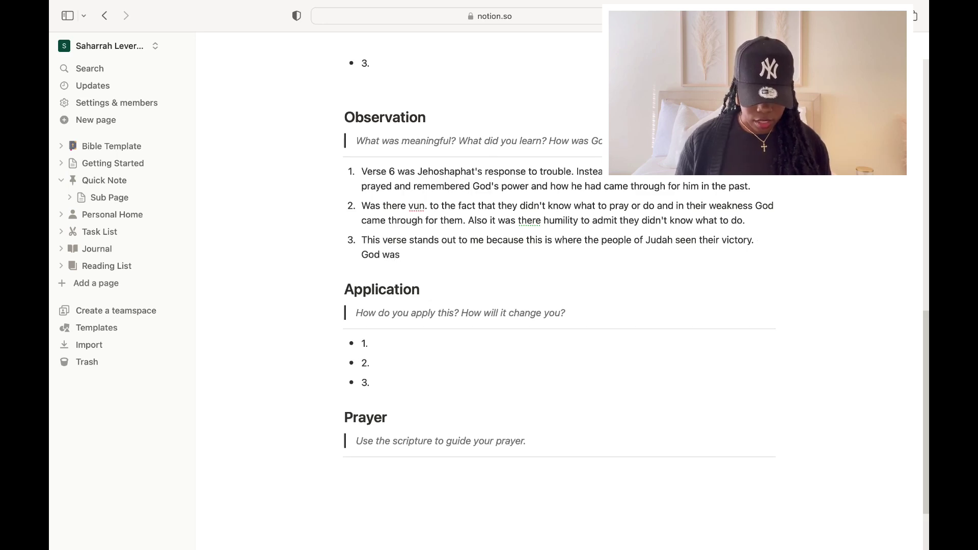
text( able )
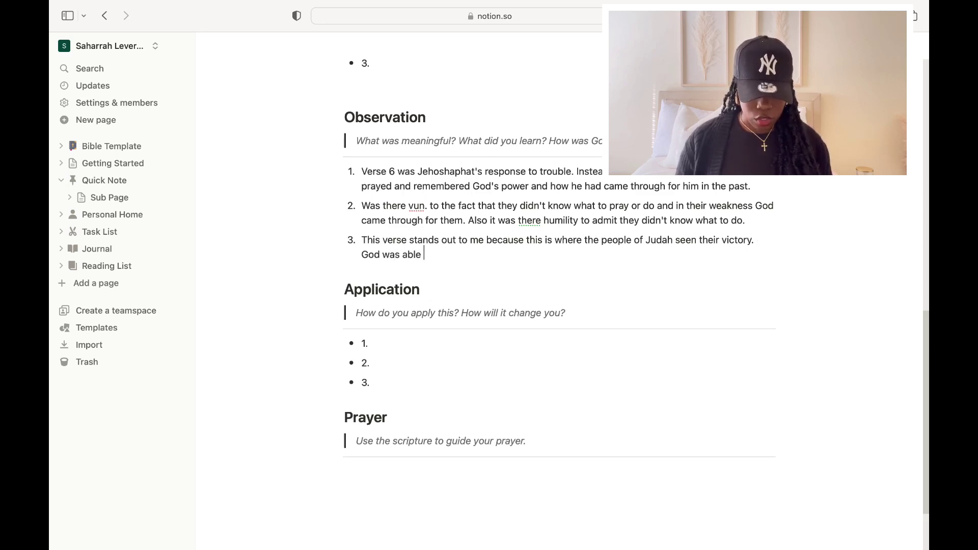
text(to show his)
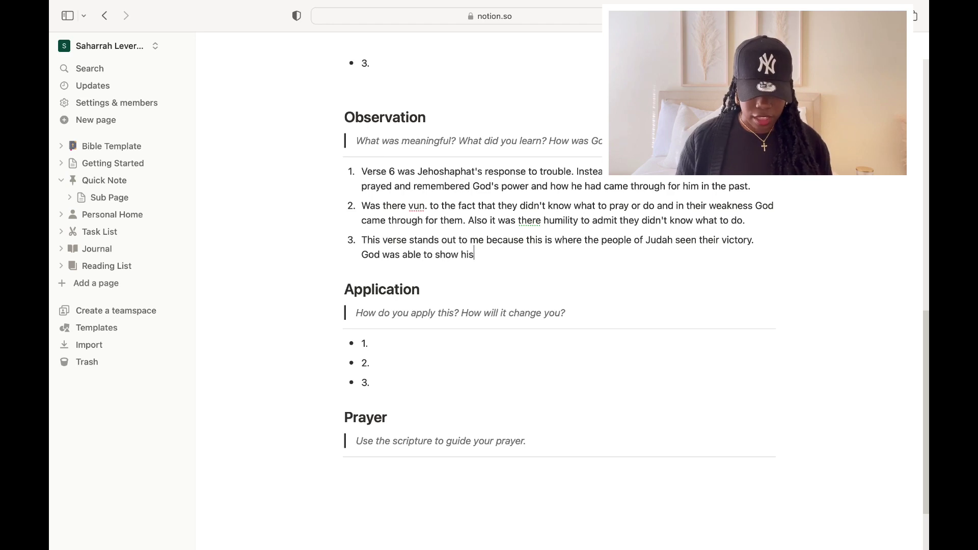
text( faith)
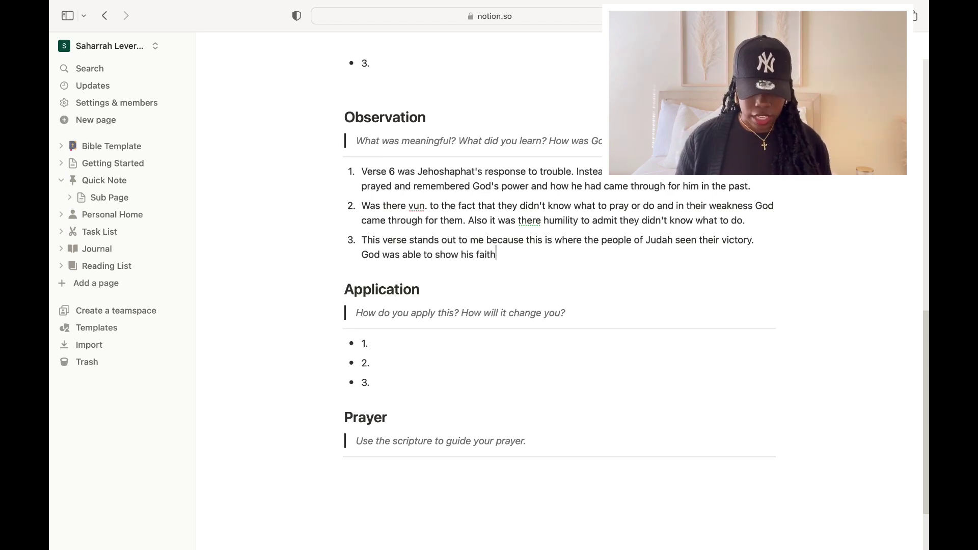
text(fulness to hi)
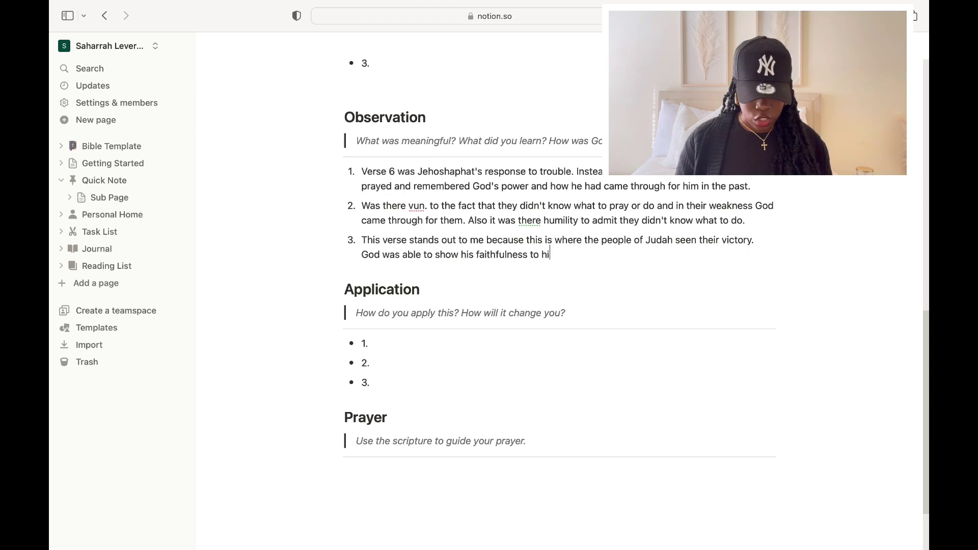
text(s childre)
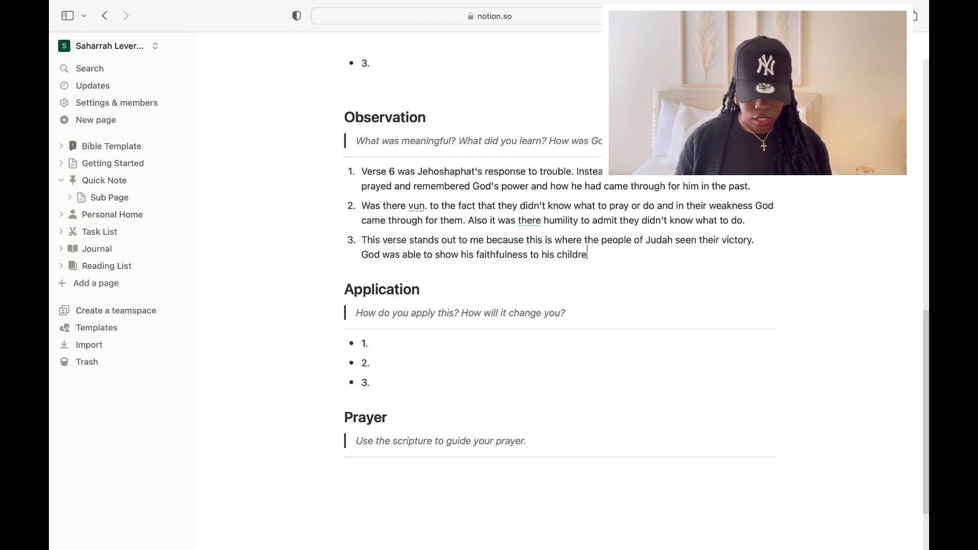
text(n. I ca)
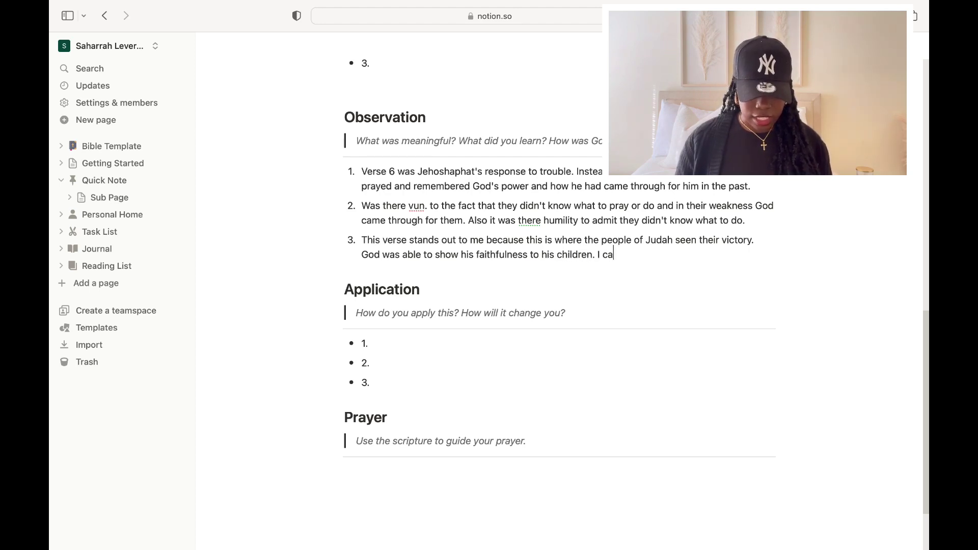
Finish the third Observation point with "I can see as a result of there surrender and Humility God's strength was made perfect."
text(n see as a re)
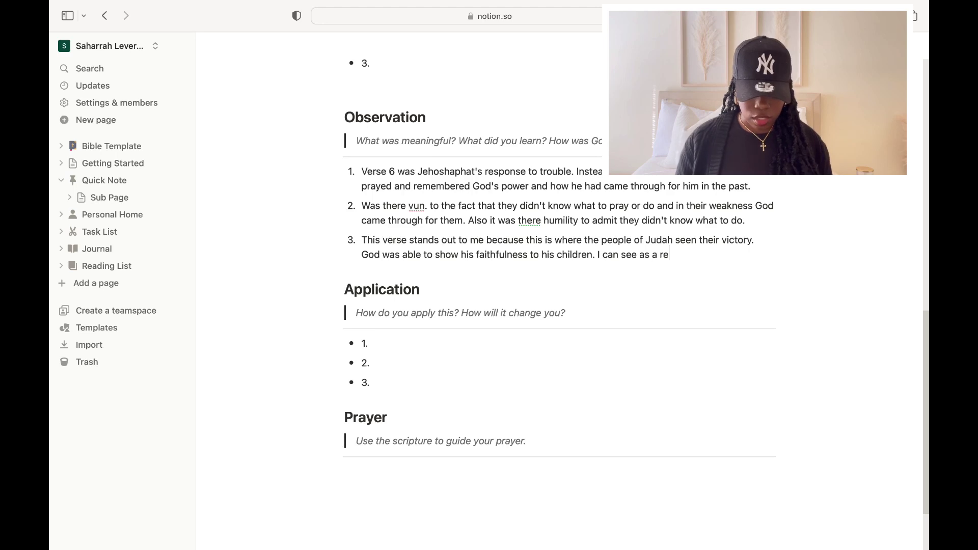
text(sult of there)
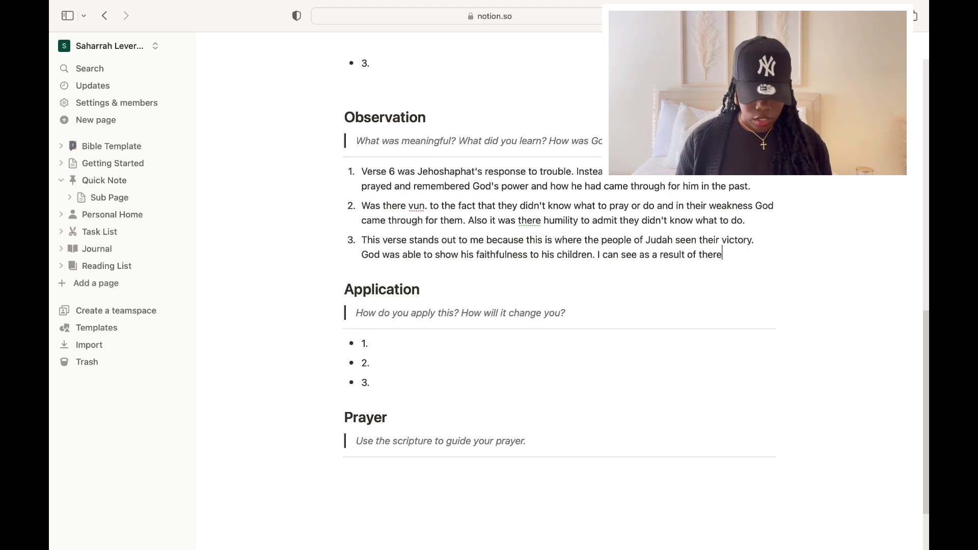
text( surrender )
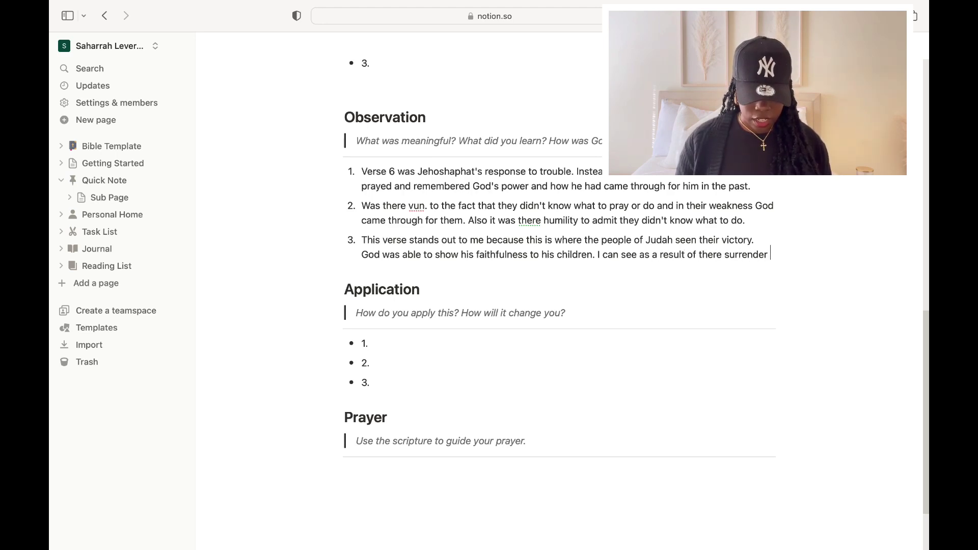
text(and Hu)
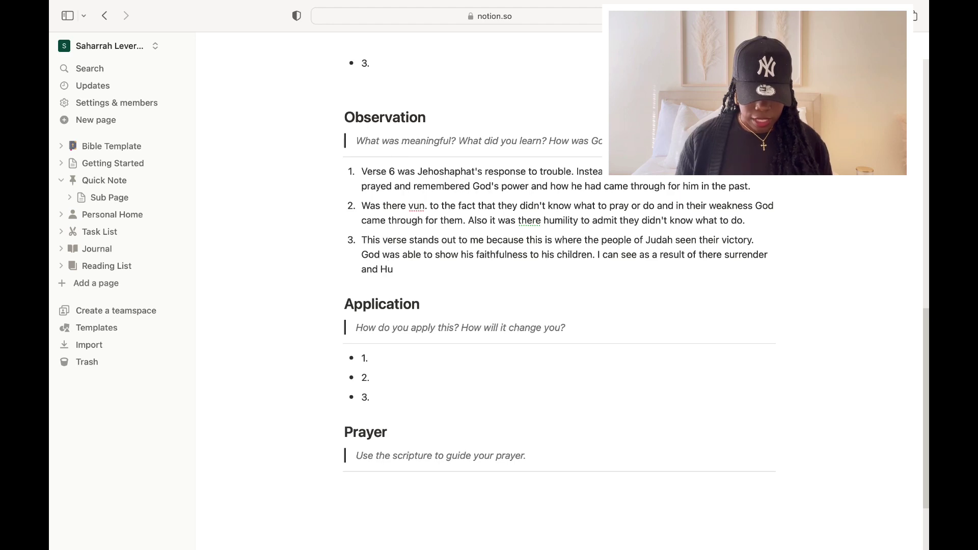
text(mility Gd)
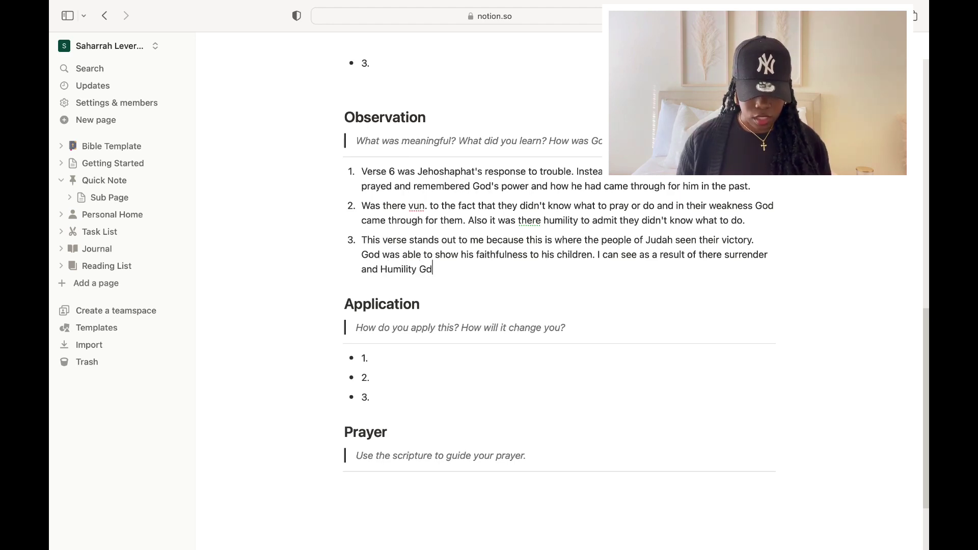
key(BackSpace)
text(od's s)
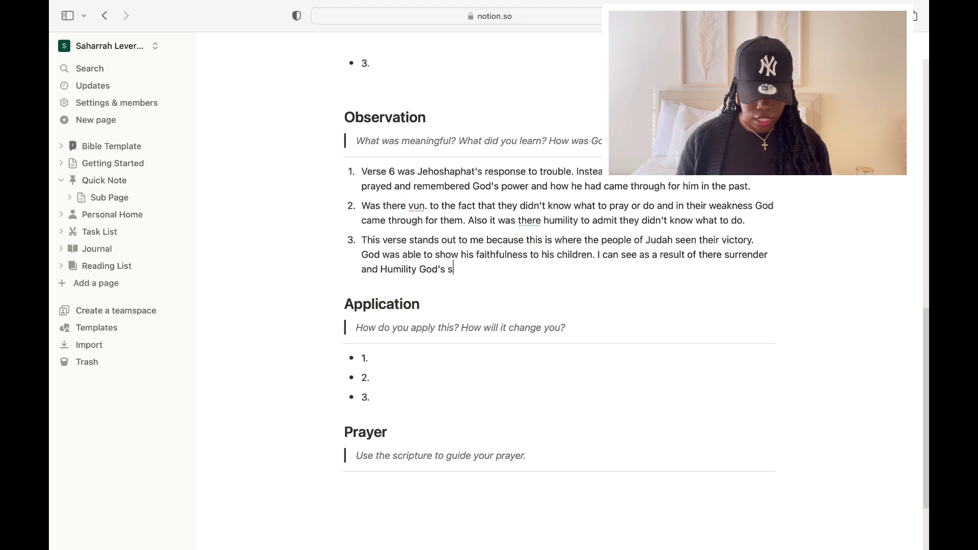
text(trength was)
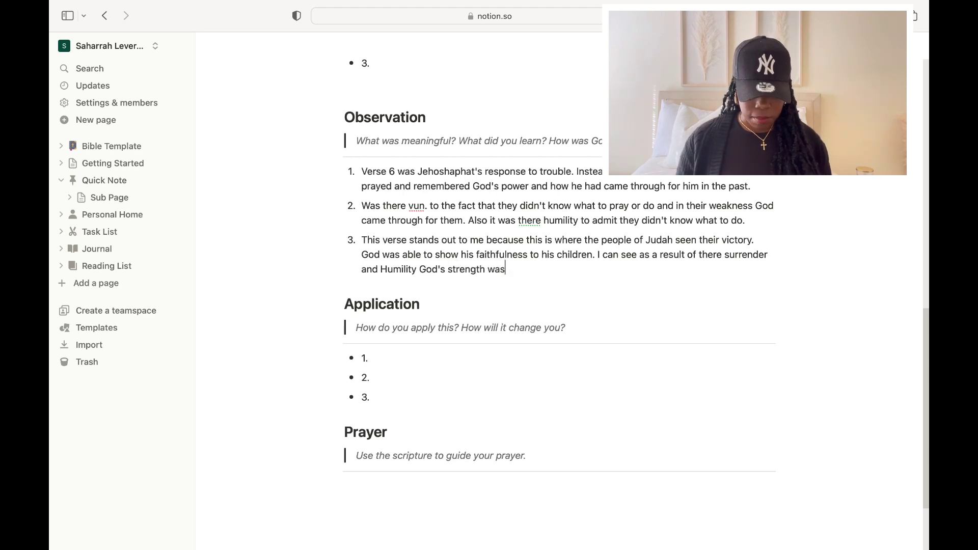
text( made per)
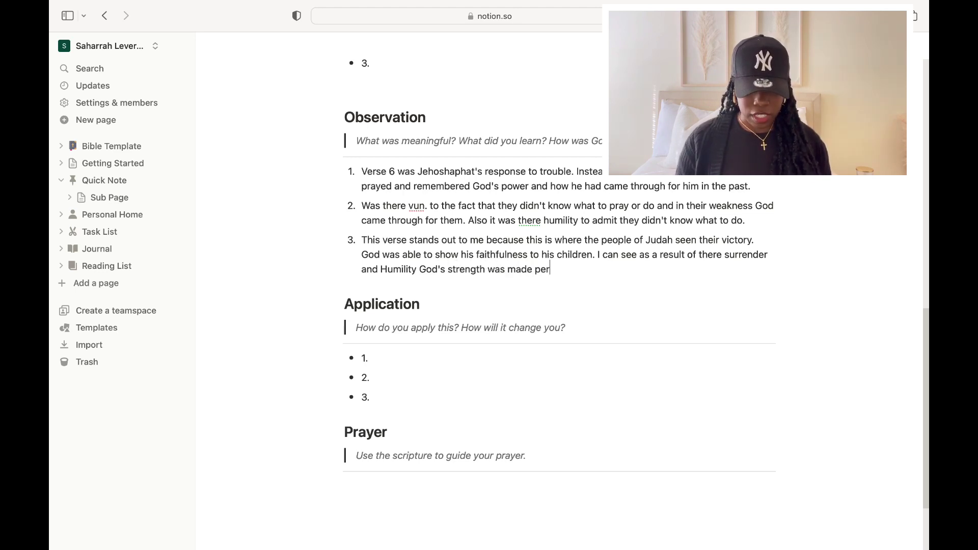
text(fect/)
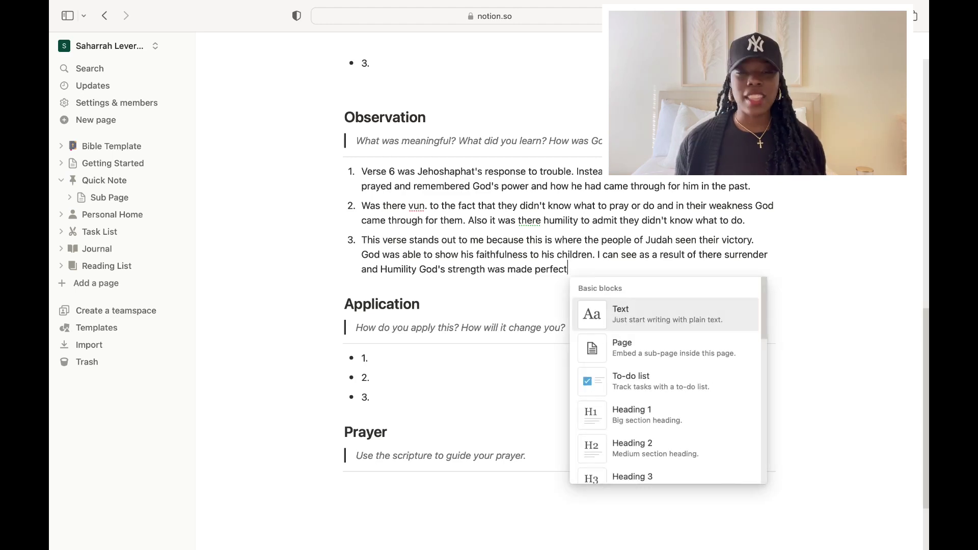
key(BackSpace)
text(.)
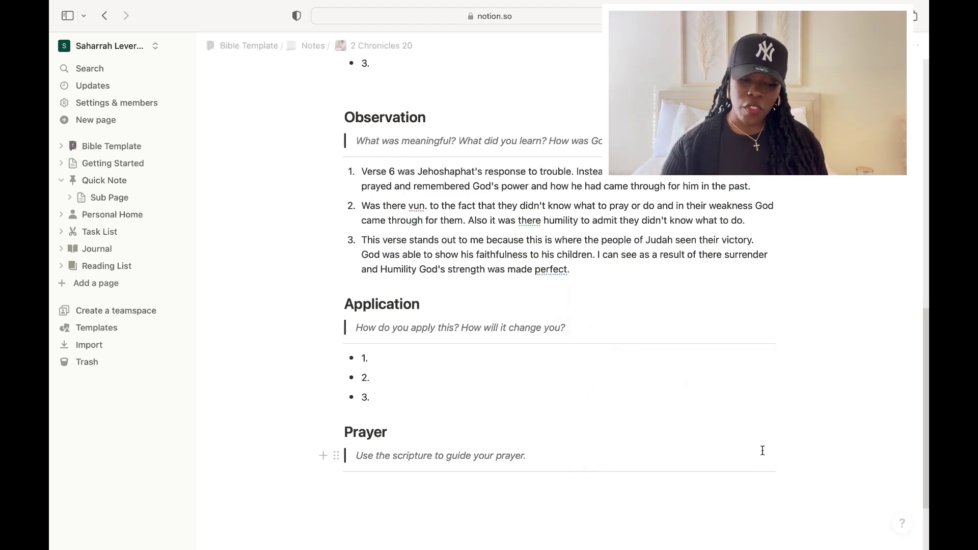
Turn the first Application bullet into a numbered point beginning "This will change me because"
scroll(928, 417, down, 3)
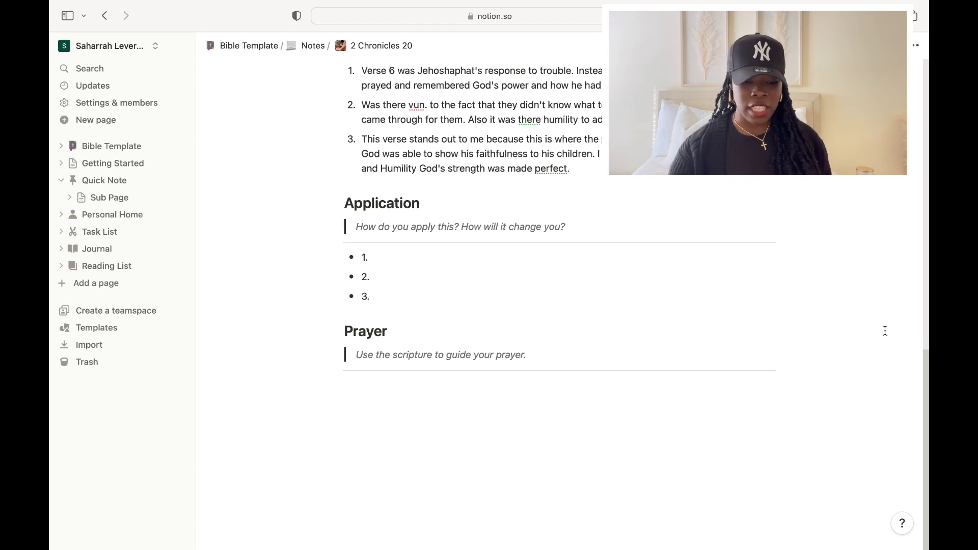
key(BackSpace)
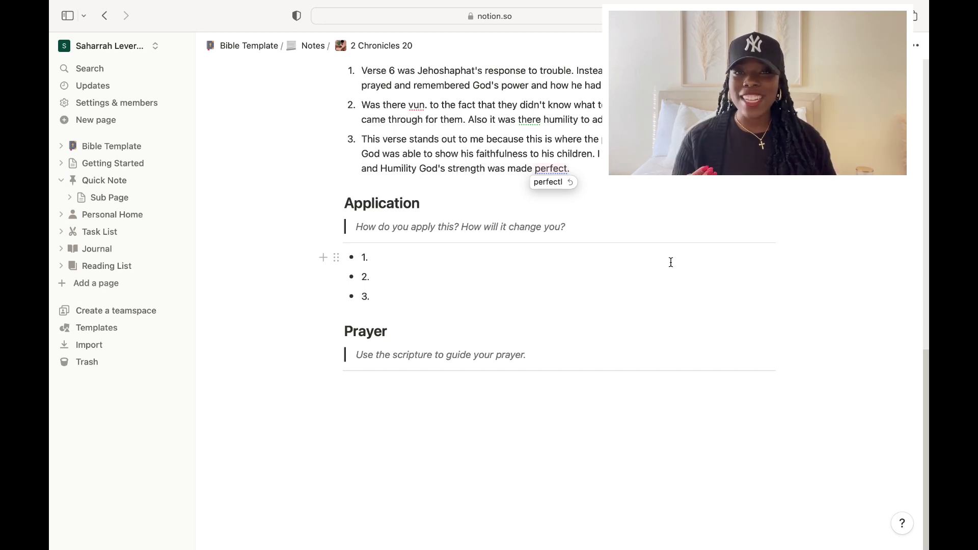
click(385, 260)
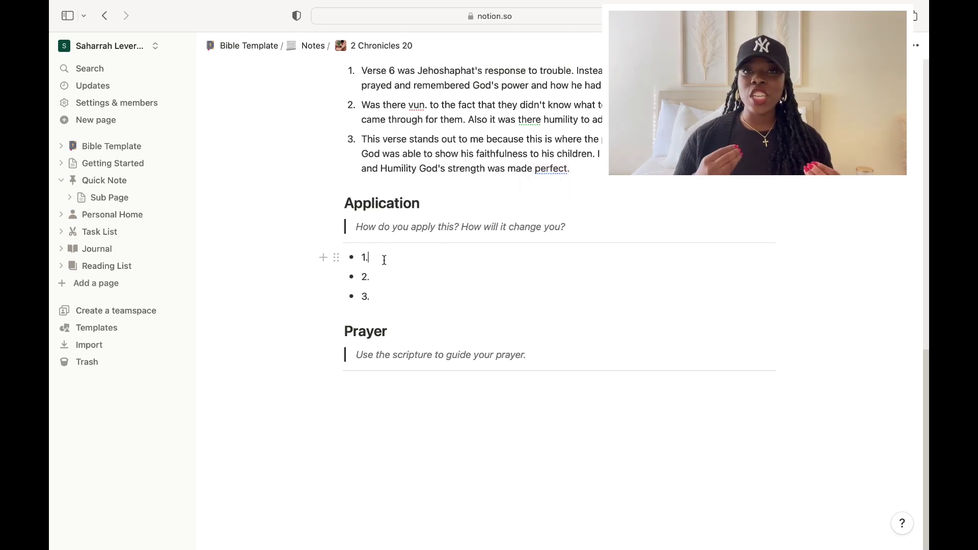
key(space)
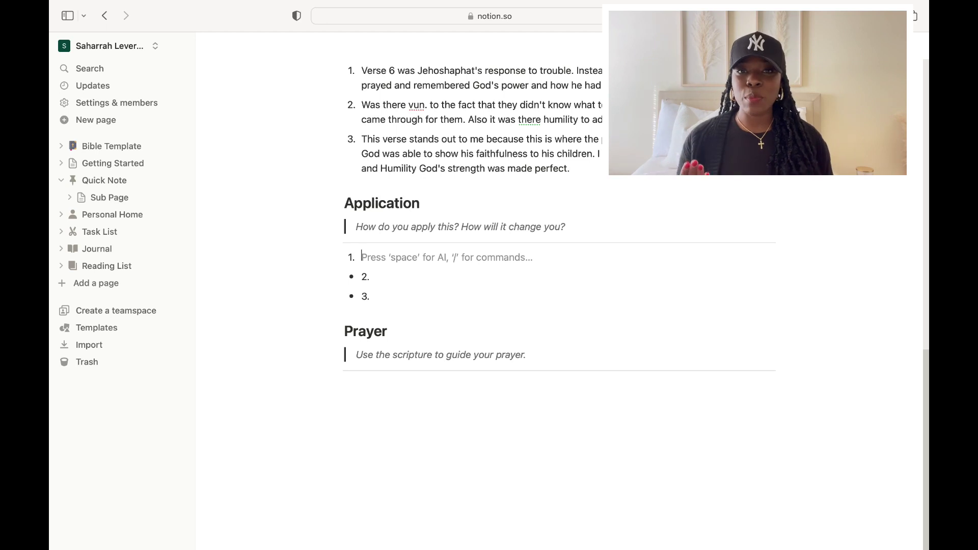
text(S)
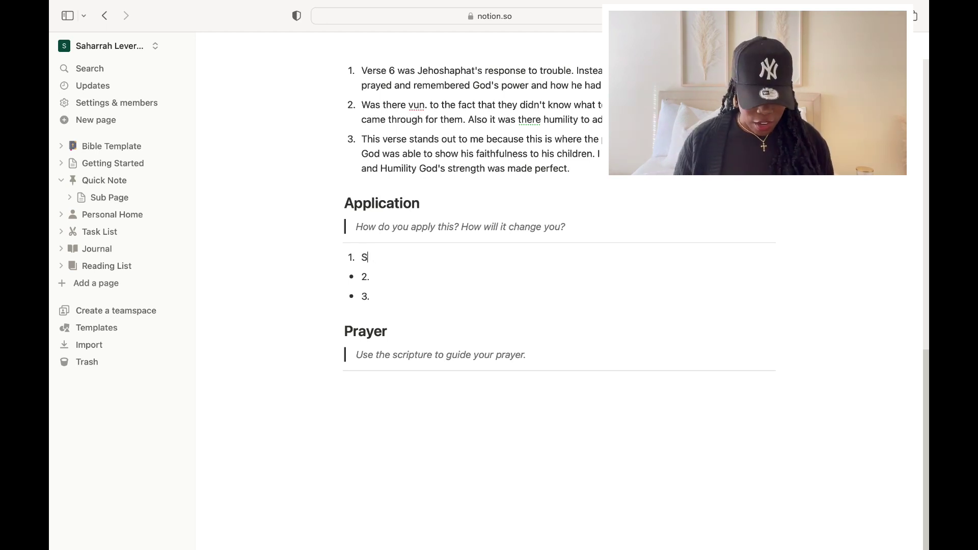
key(BackSpace)
text(A)
key(BackSpace)
text(This )
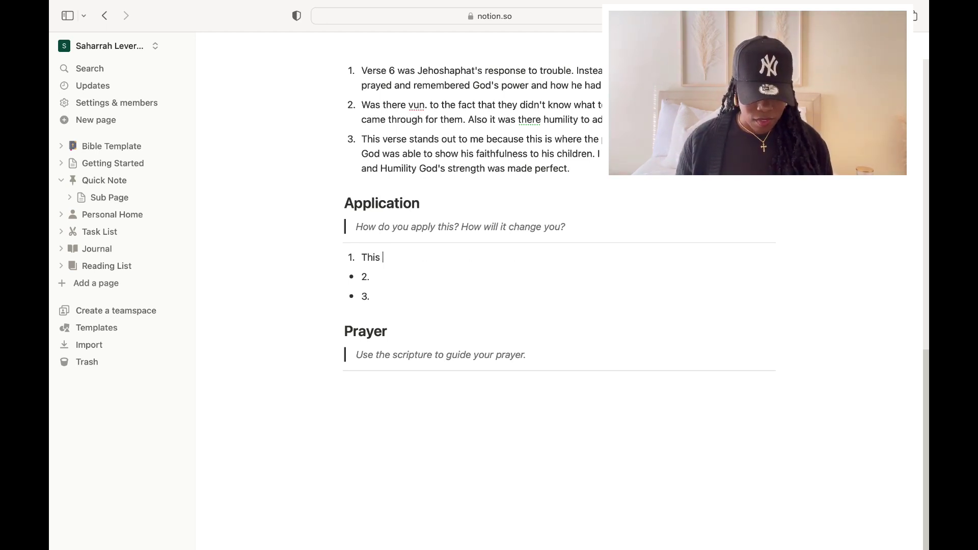
text(will change me because)
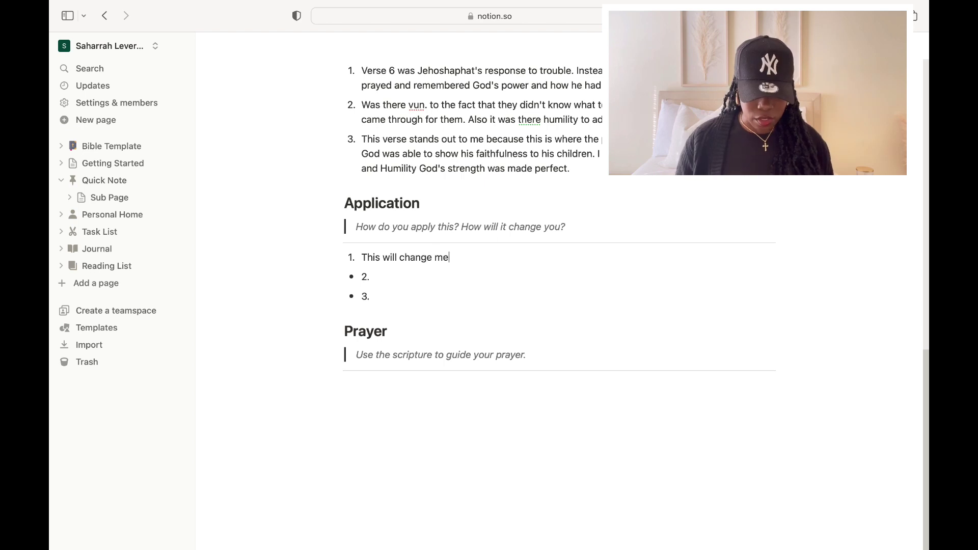